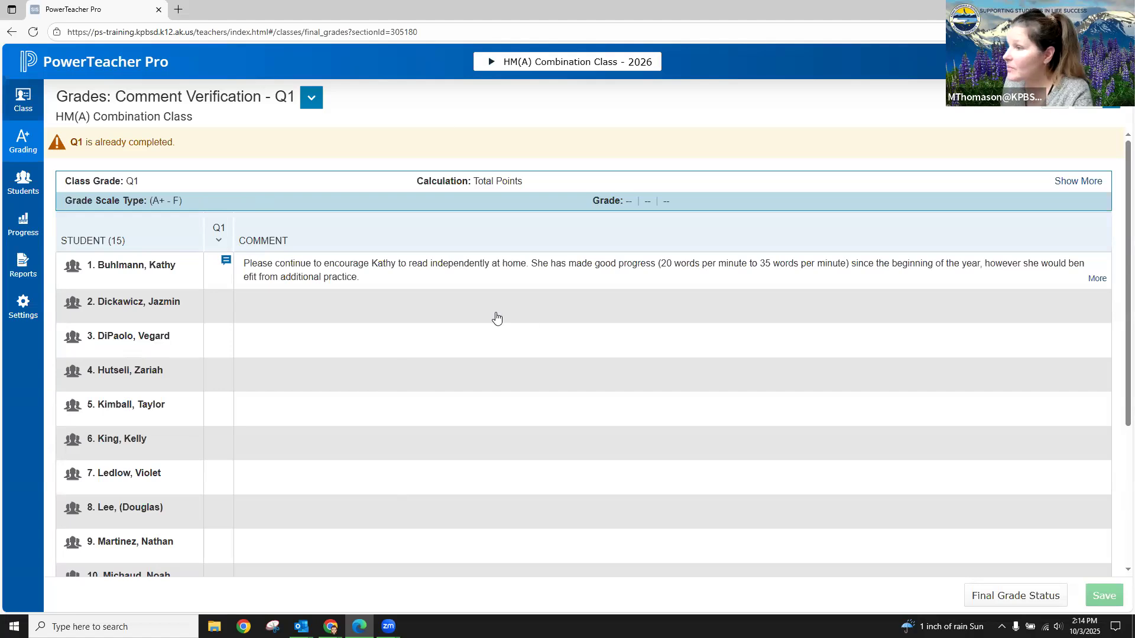
# - Enter the second student's Q1 comment: the student's first name followed by "would benefit from additional practice with addition and subtraction facts."
pyautogui.click(273, 303)
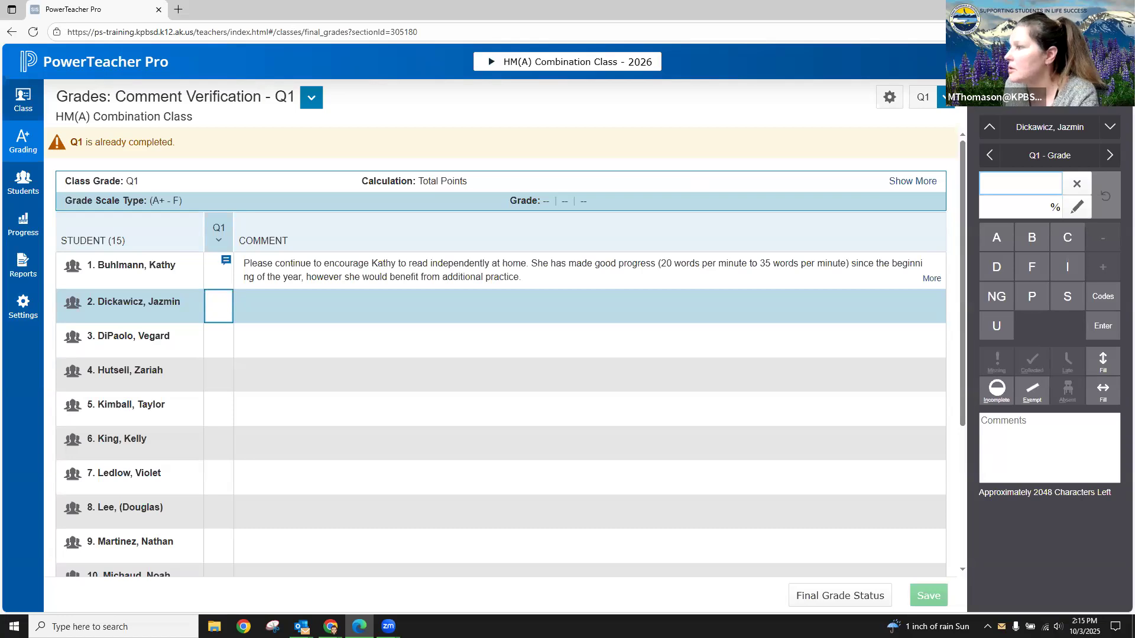
pyautogui.click(1049, 447)
pyautogui.click(901, 201)
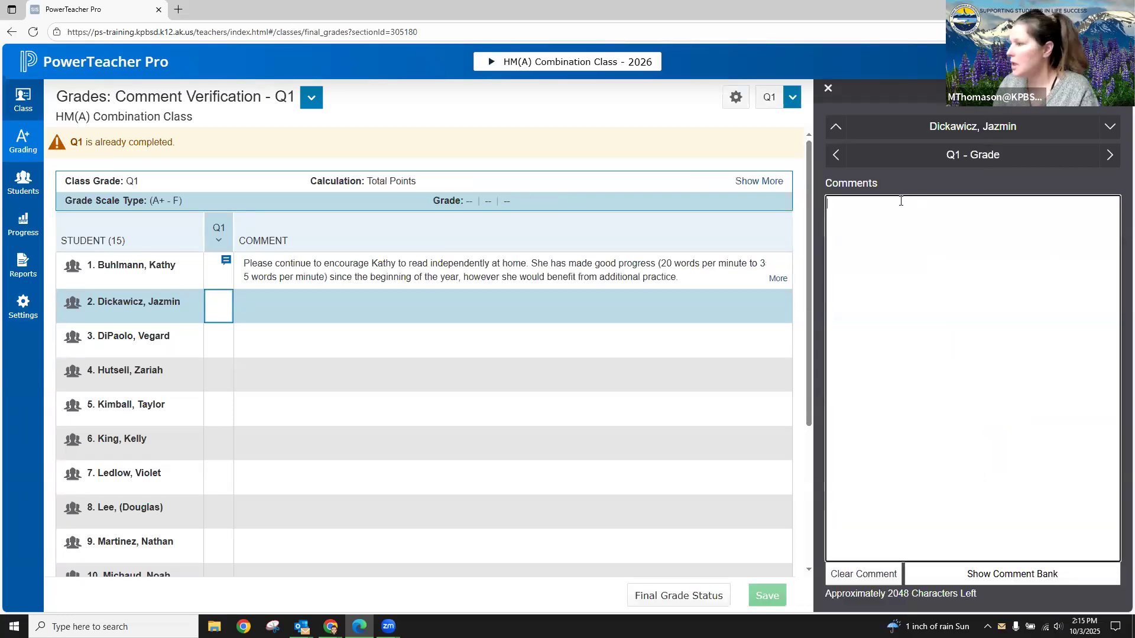
pyautogui.write('Ja')
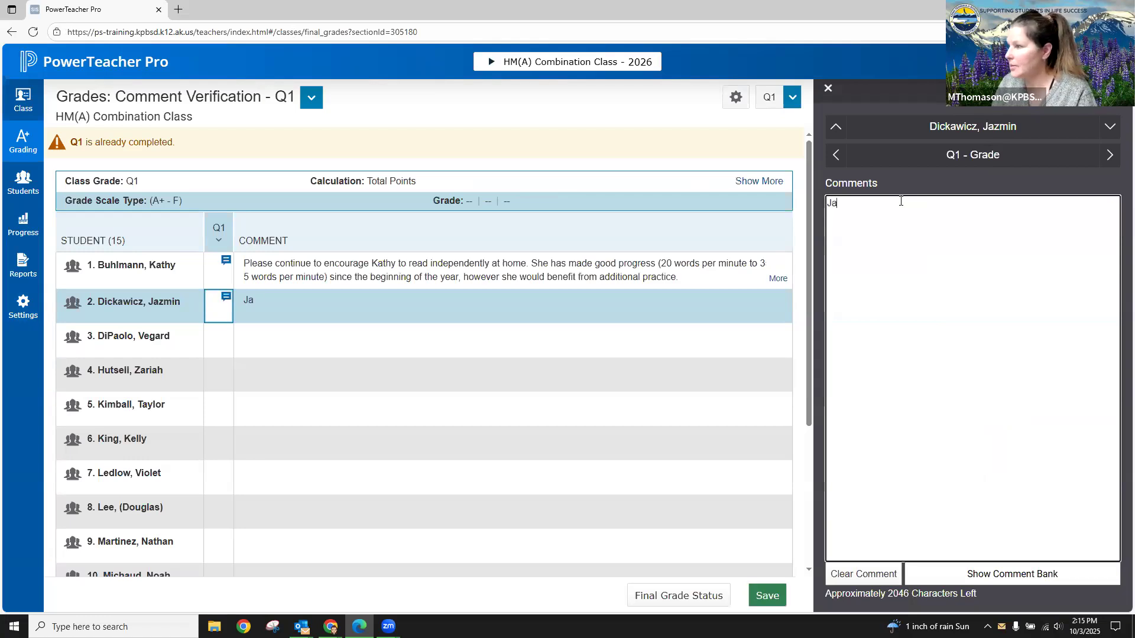
pyautogui.write('zmin  w')
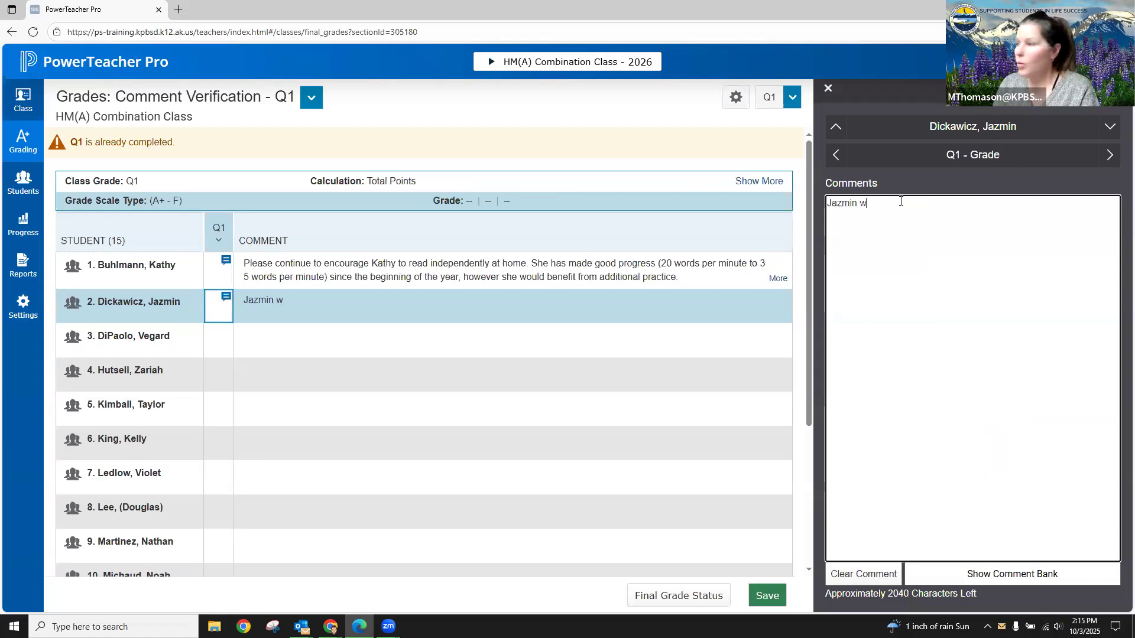
pyautogui.write('ould benefi')
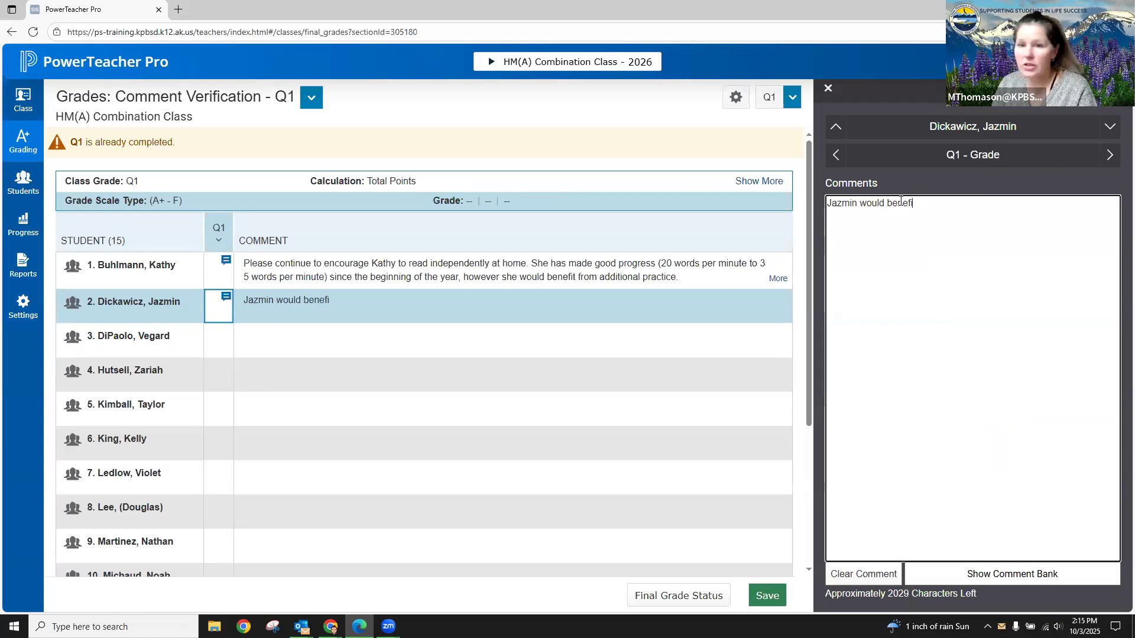
pyautogui.write('t from additi')
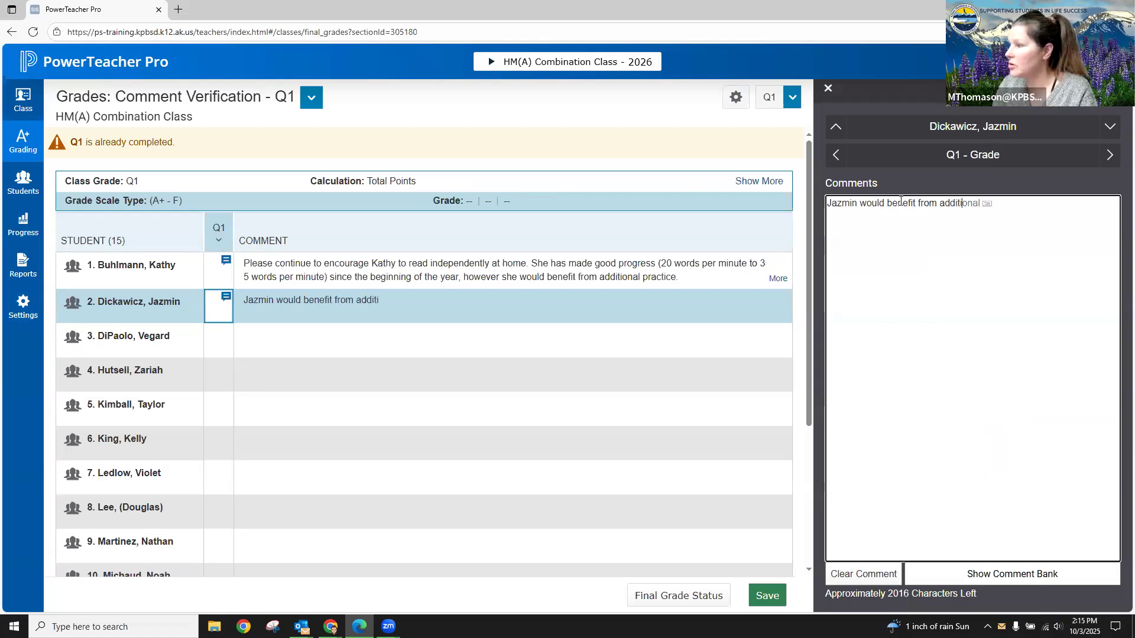
pyautogui.press('Tab')
pyautogui.write('pr')
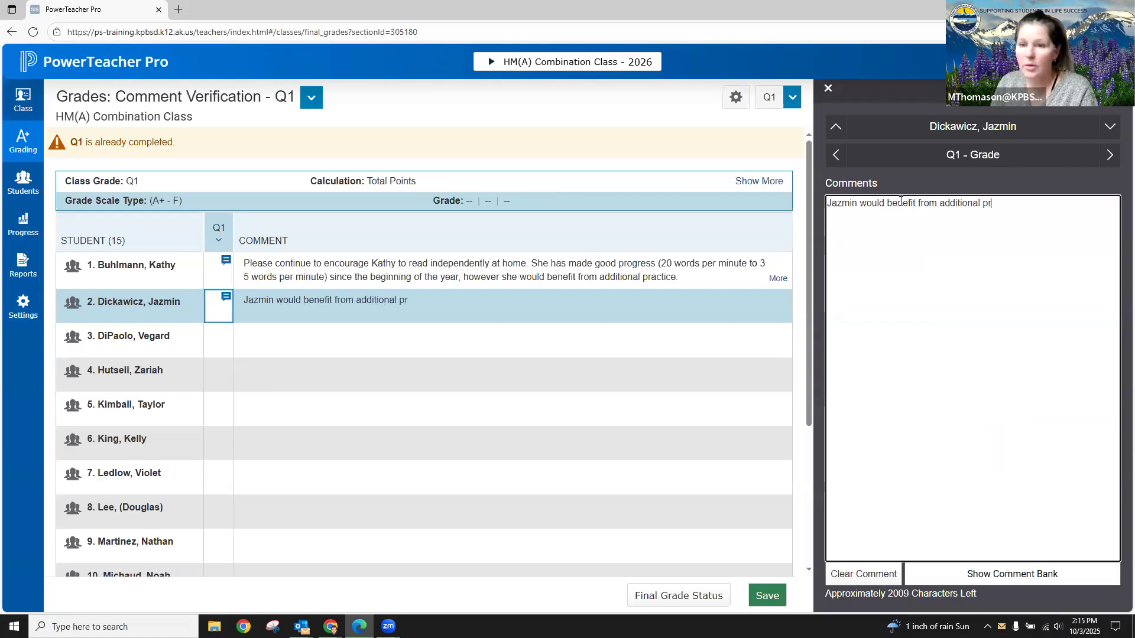
pyautogui.write('actie ')
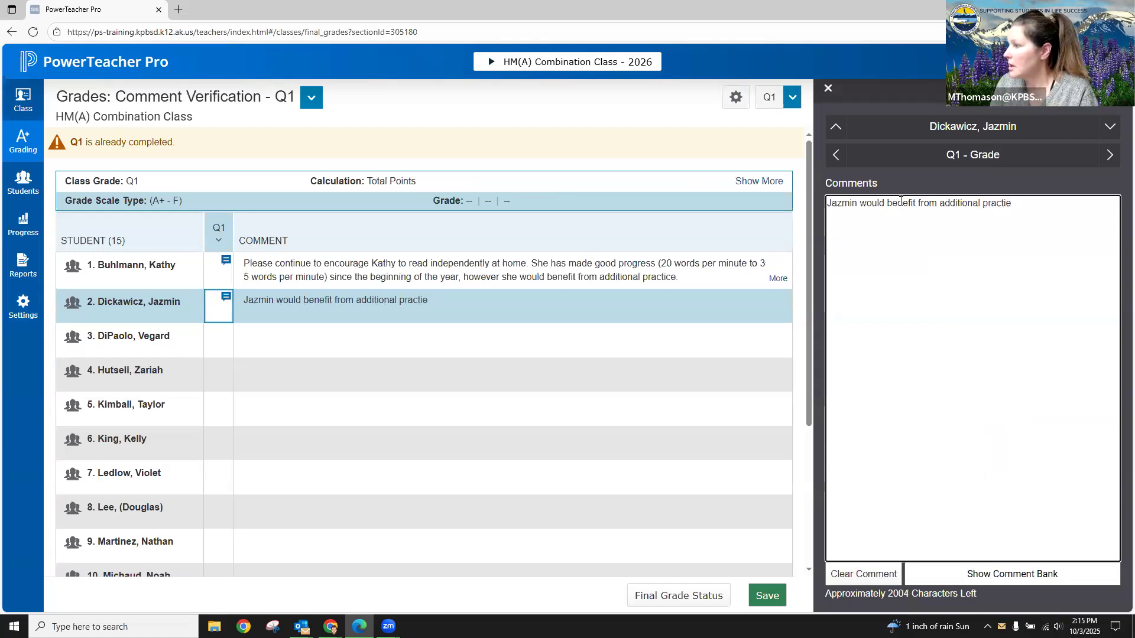
pyautogui.write('e withaddition and subtraction ')
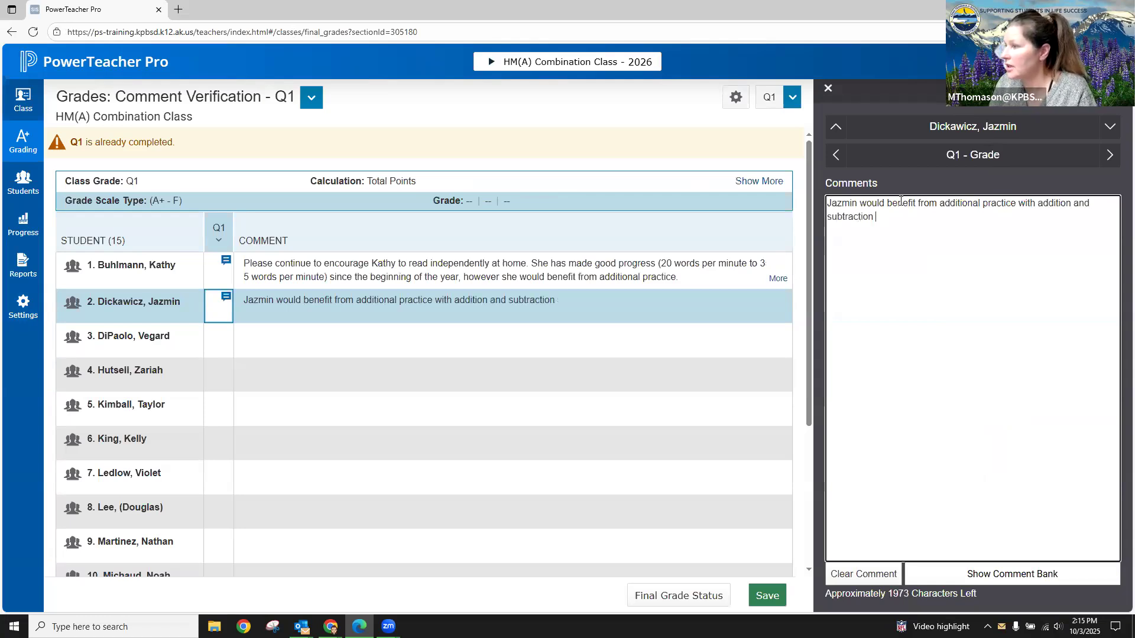
pyautogui.write('facts.')
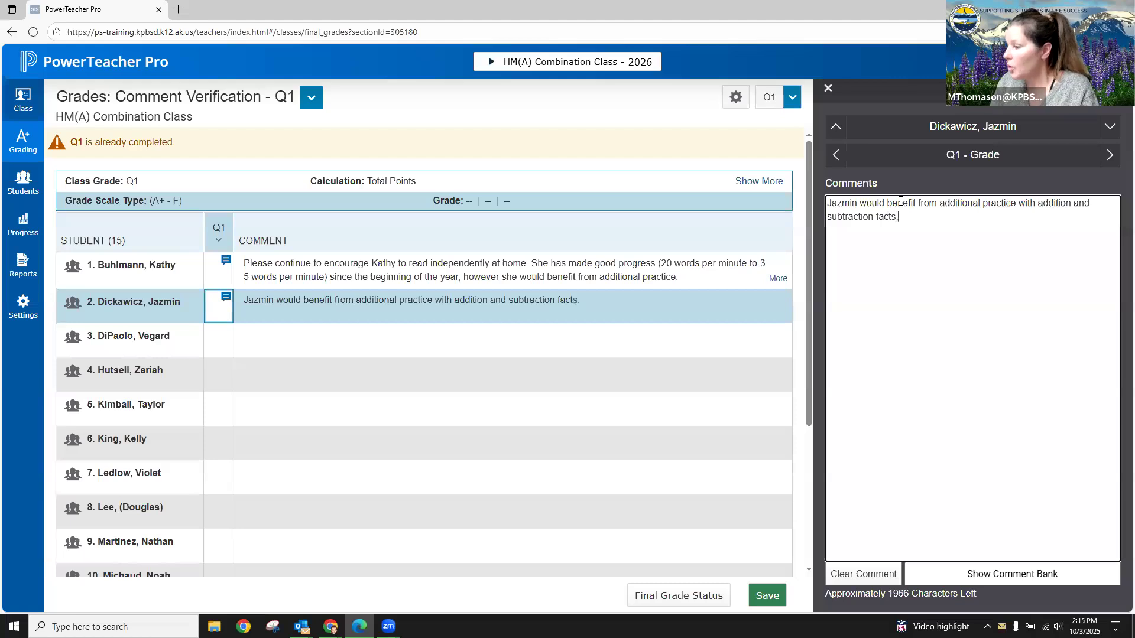
pyautogui.press('Return')
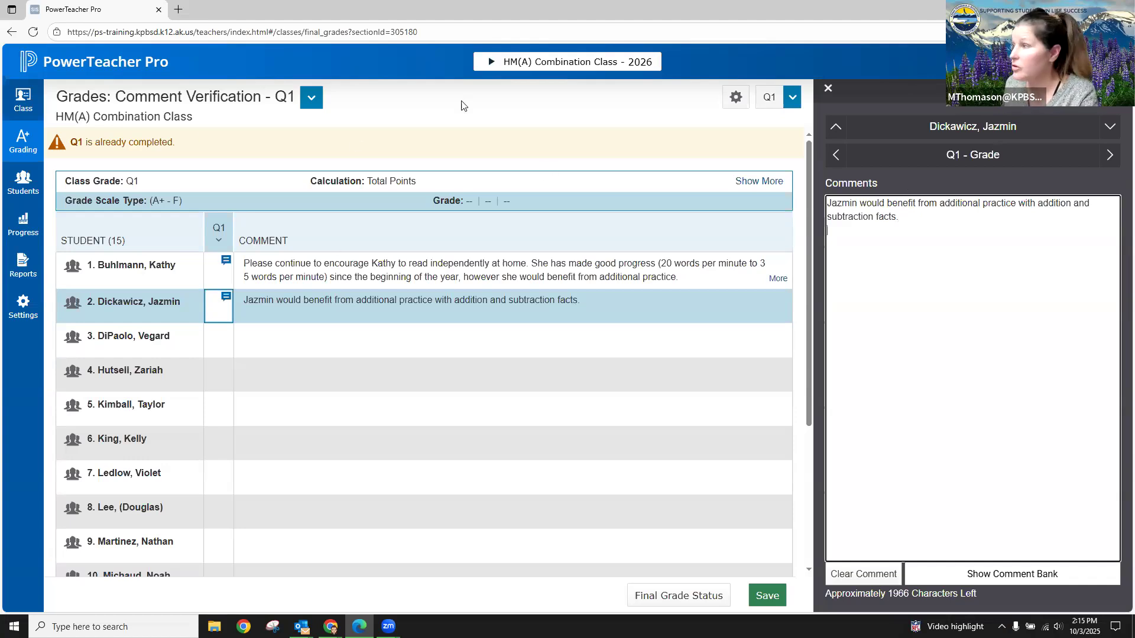
# - Look through the third and fourth students' Q1 comment entries and view the list of available classes
pyautogui.click(1111, 130)
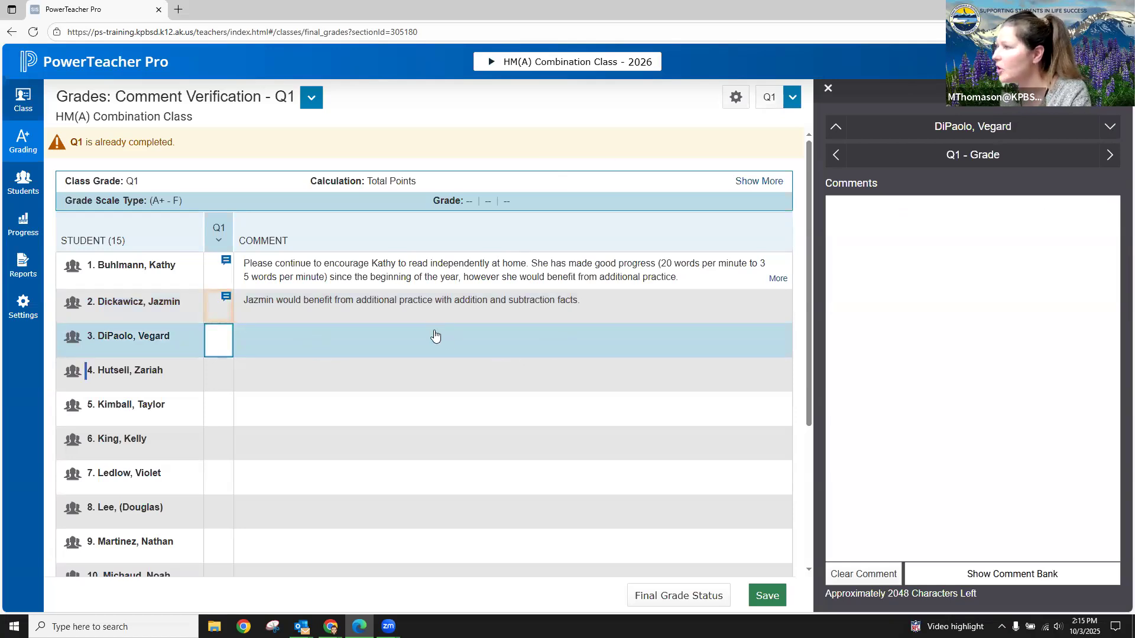
pyautogui.click(436, 372)
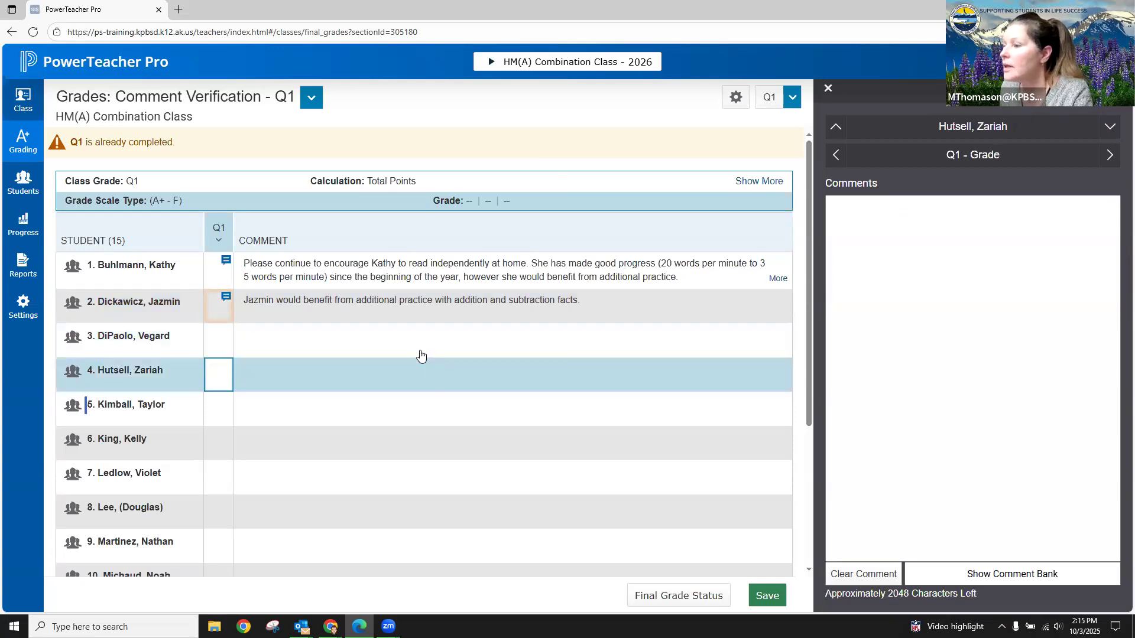
pyautogui.click(418, 353)
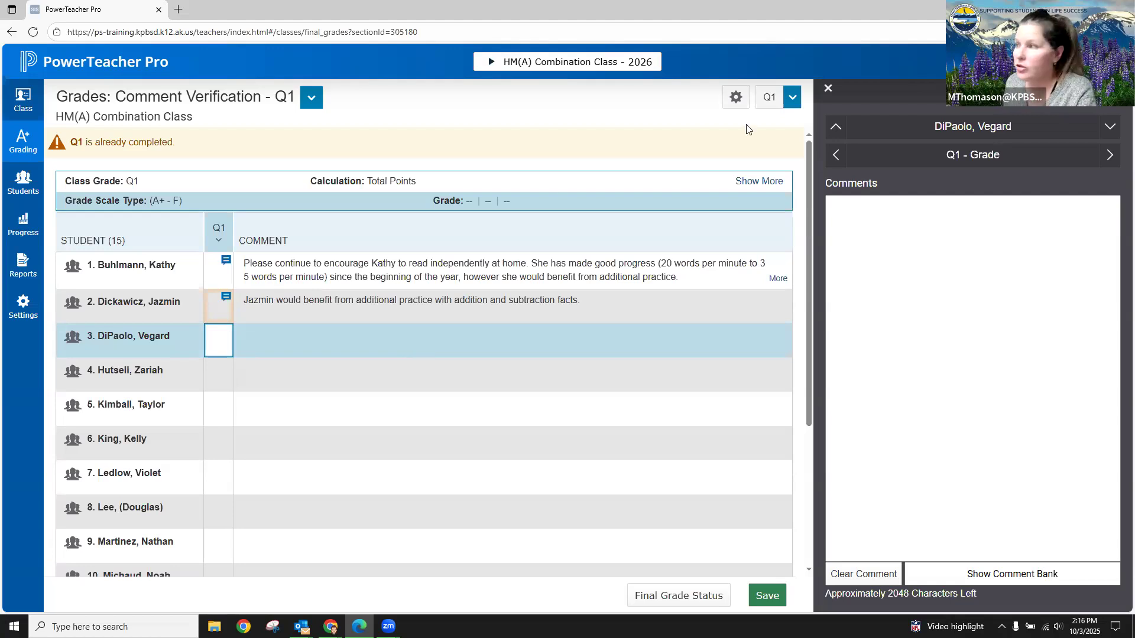
pyautogui.click(555, 62)
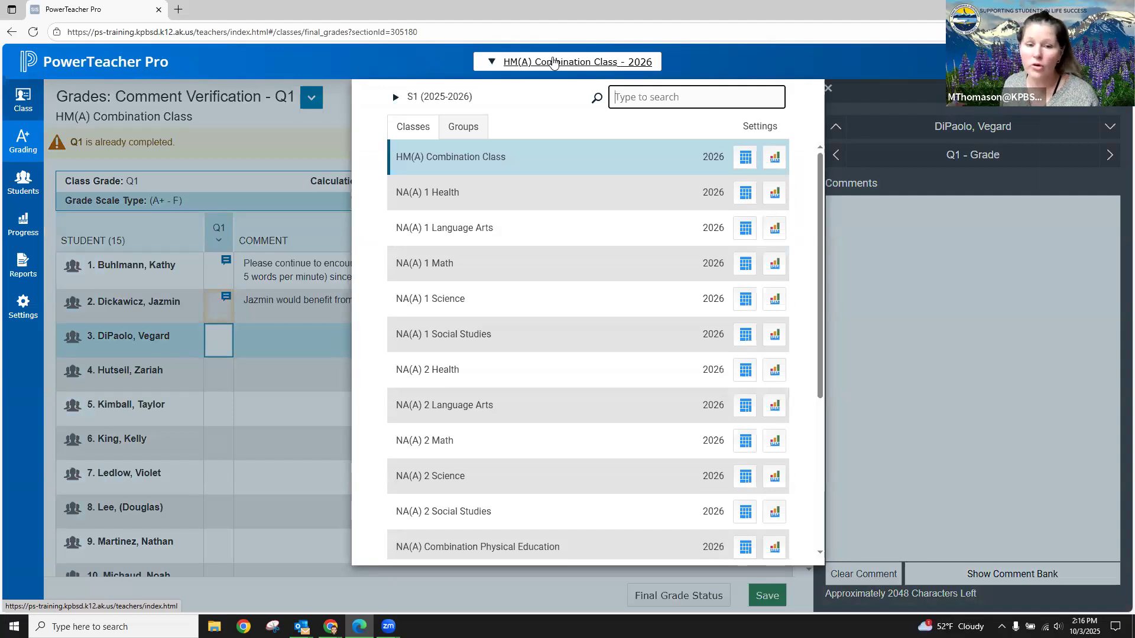
pyautogui.click(279, 134)
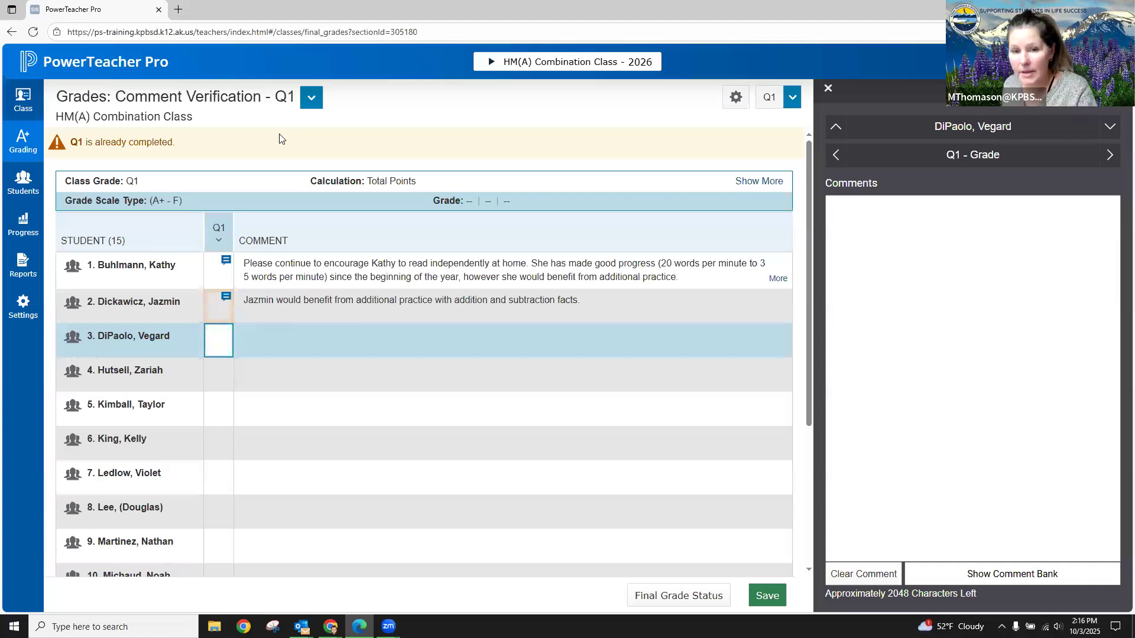
# - Go to the Comment Bank settings, saving the pending grade comment changes
pyautogui.click(21, 311)
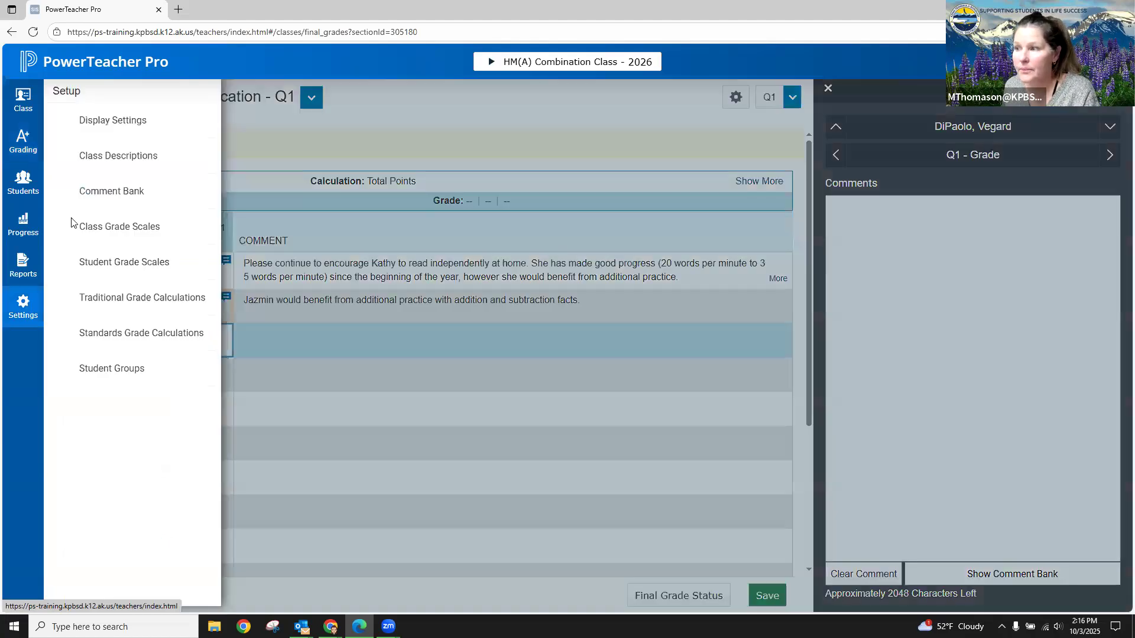
pyautogui.click(120, 193)
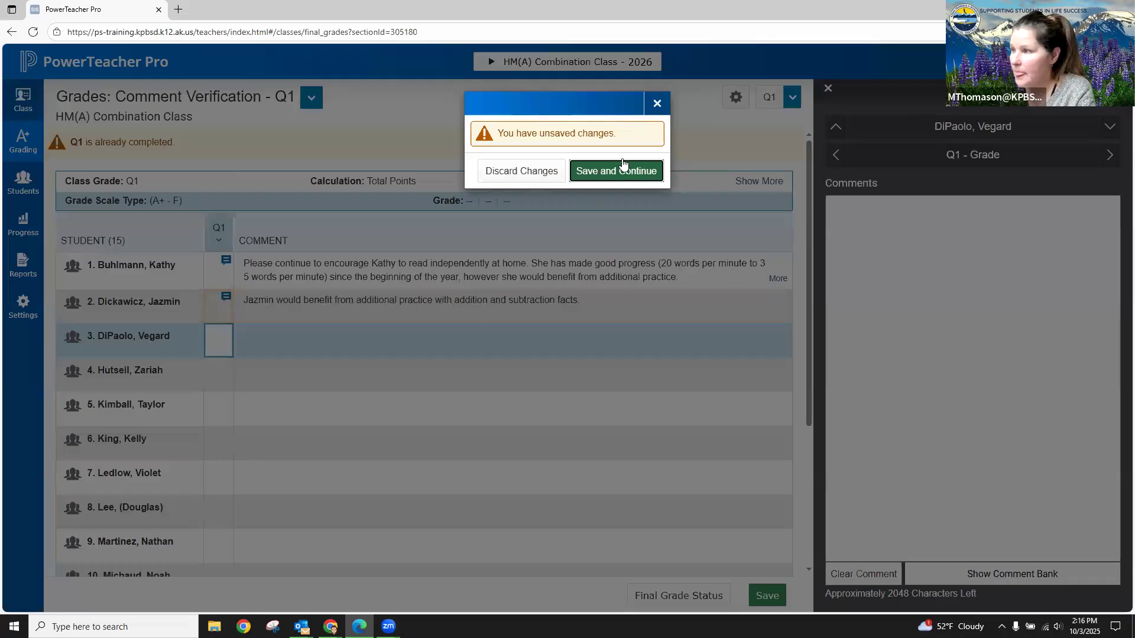
pyautogui.click(619, 171)
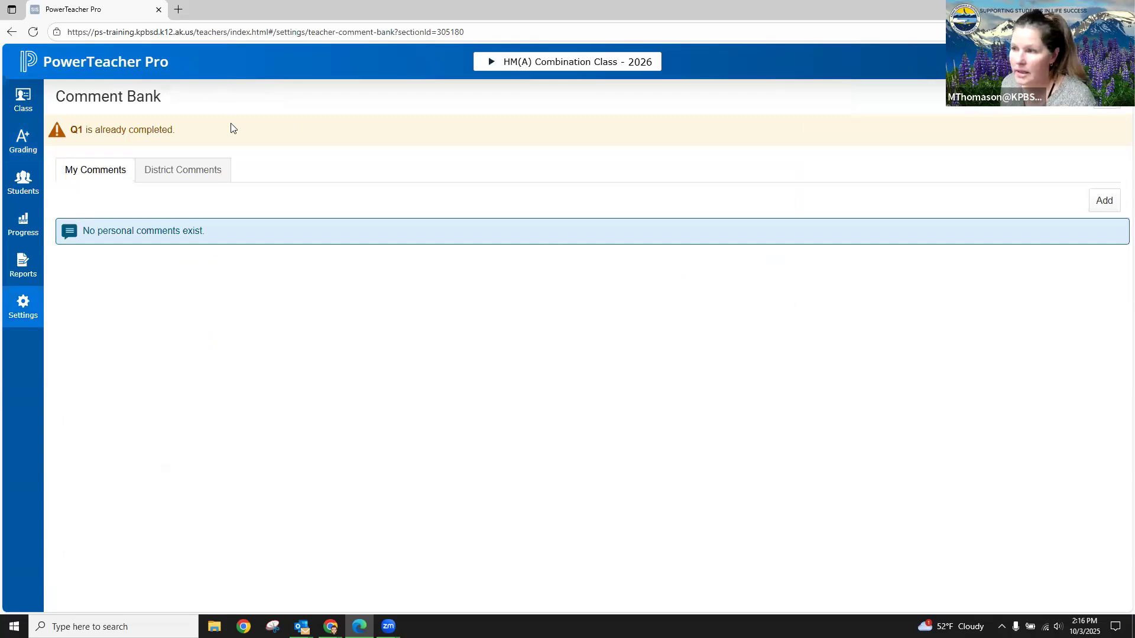
# - Review the district comments in the Comment Bank, from the science units through the social studies units
pyautogui.click(198, 178)
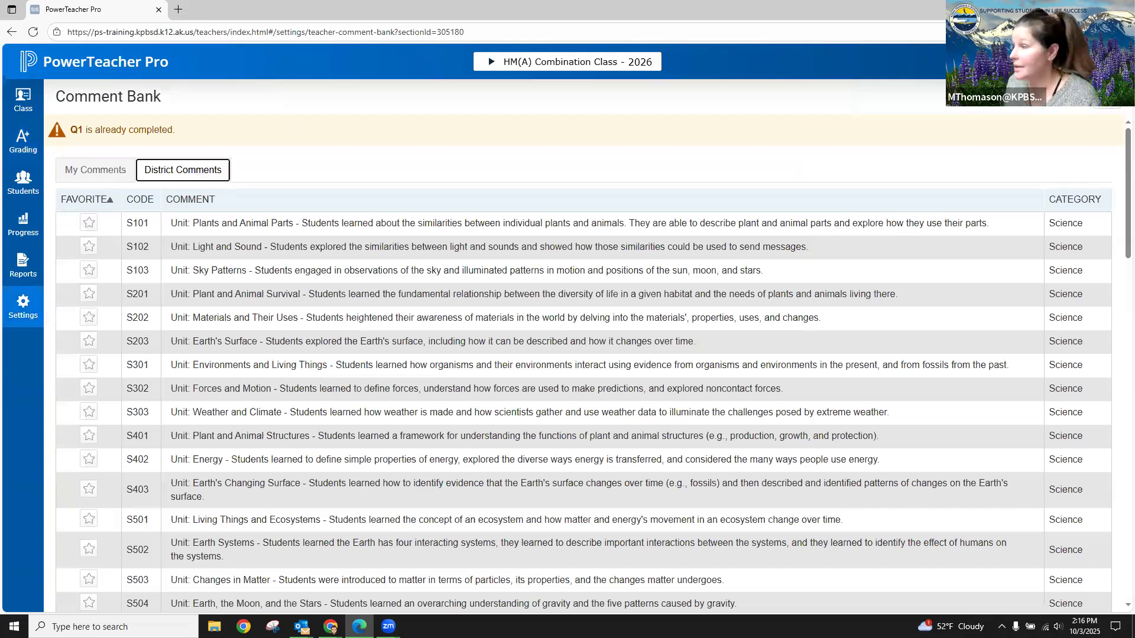
pyautogui.scroll(-1, 1119, 382)
pyautogui.scroll(-20, 1119, 544)
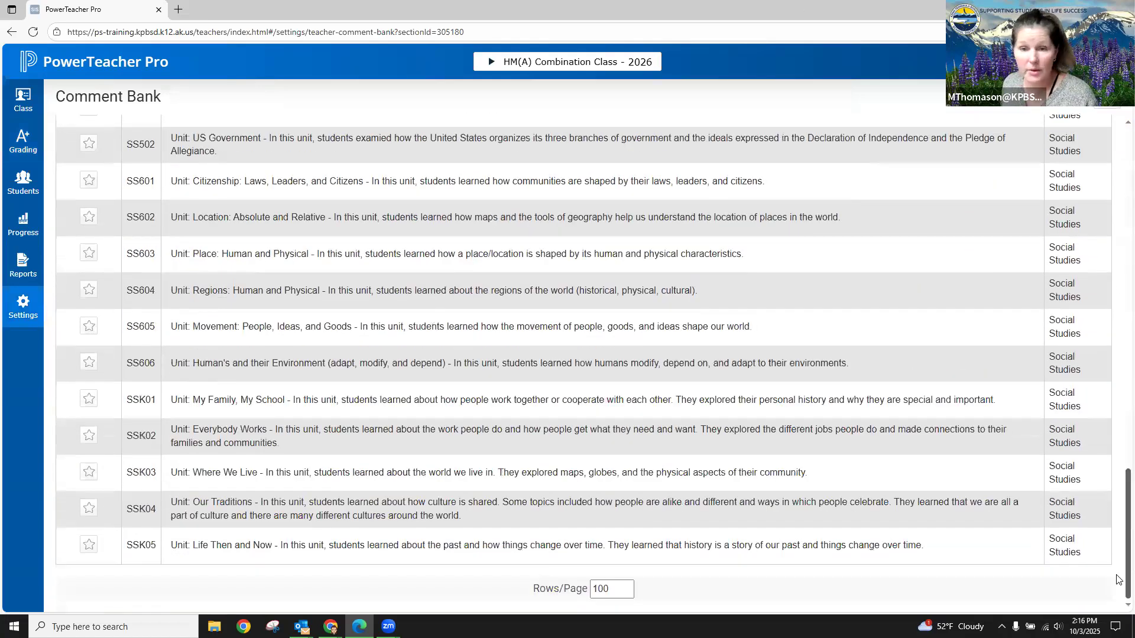
pyautogui.scroll(20, 1116, 128)
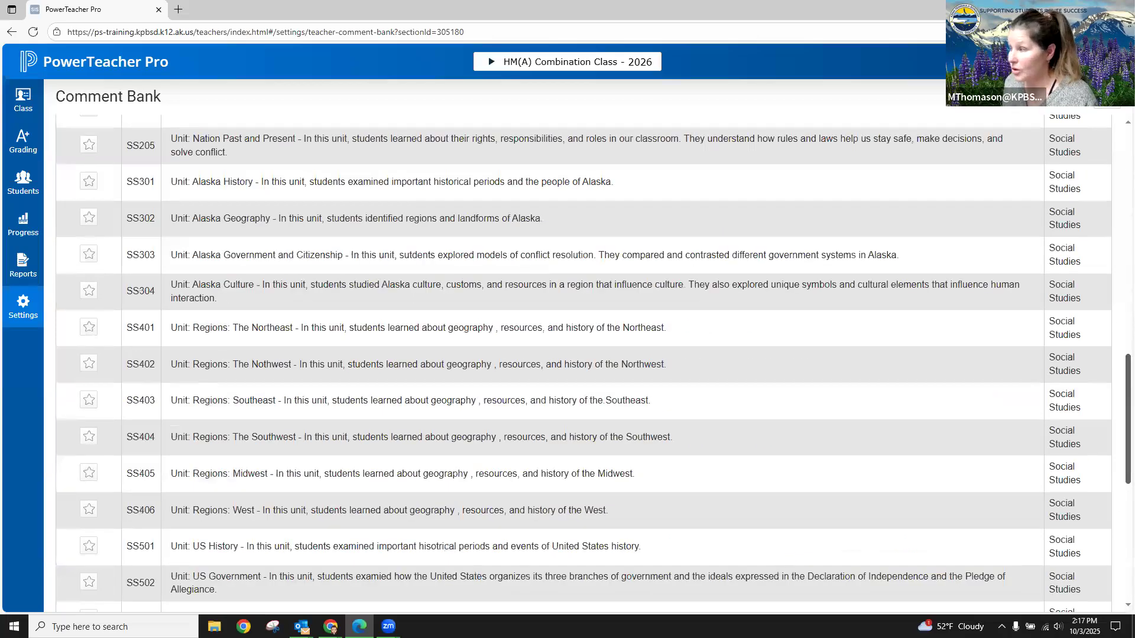
pyautogui.scroll(1, 1116, 128)
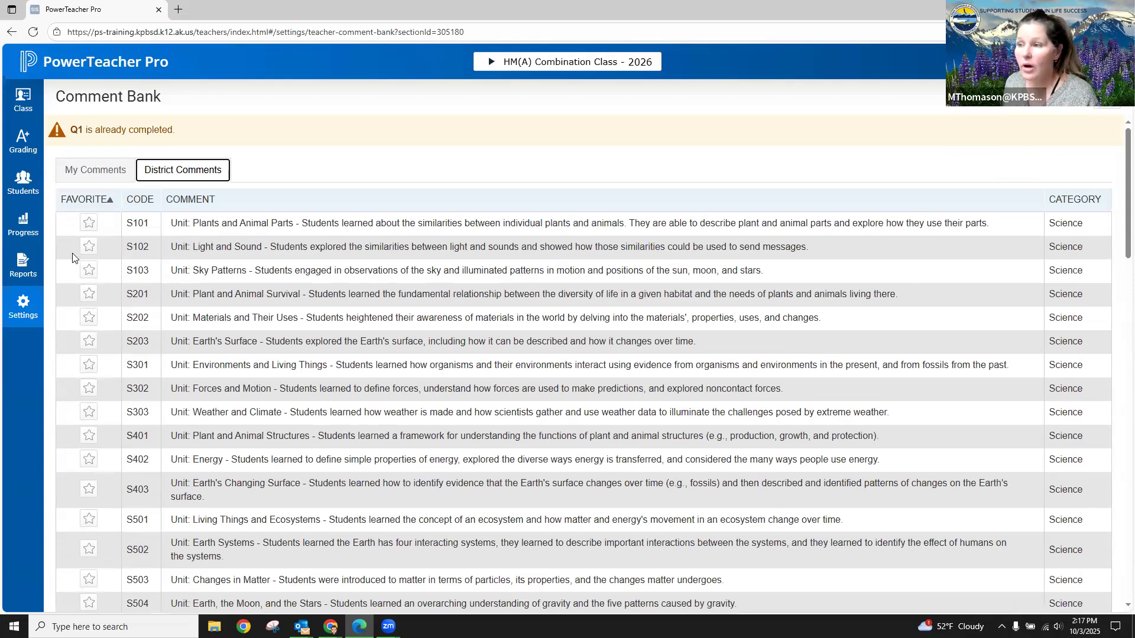
# - Mark district comments S102, S201 and S203 as favorites
pyautogui.click(89, 247)
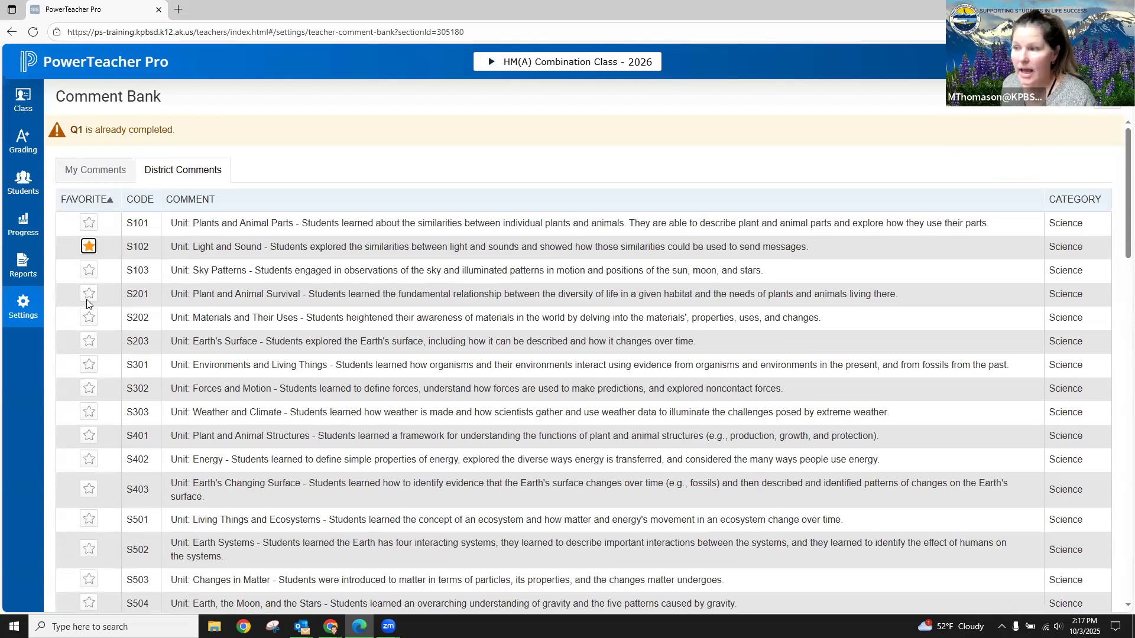
pyautogui.click(89, 293)
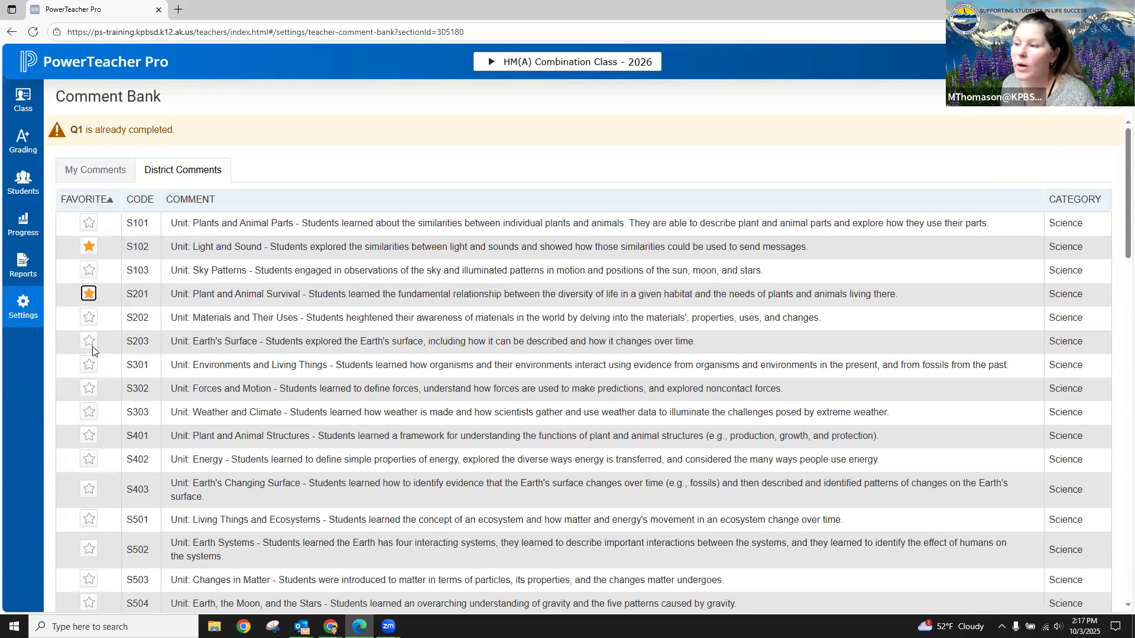
pyautogui.click(90, 341)
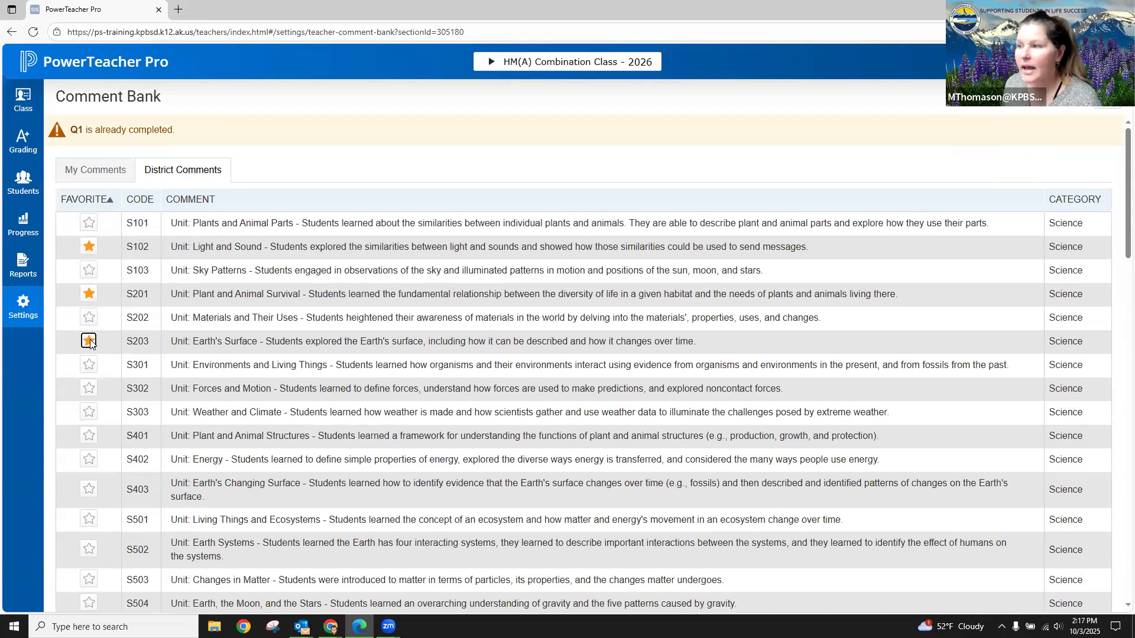
# - Start a new personal teacher comment with code M02 and category Homeroom
pyautogui.click(84, 172)
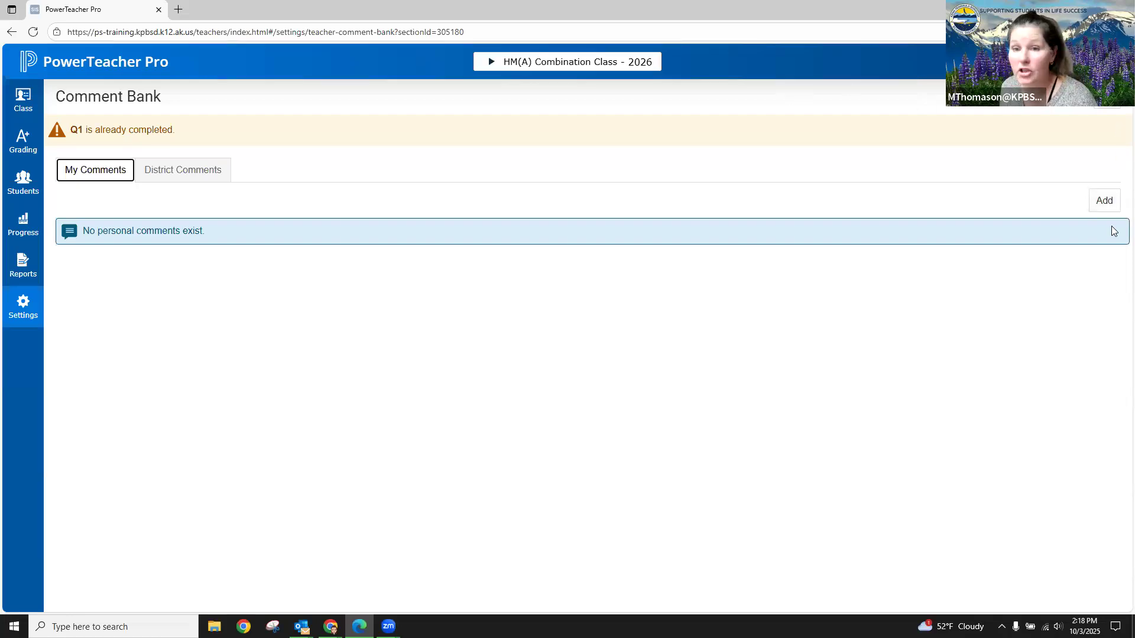
pyautogui.click(1106, 203)
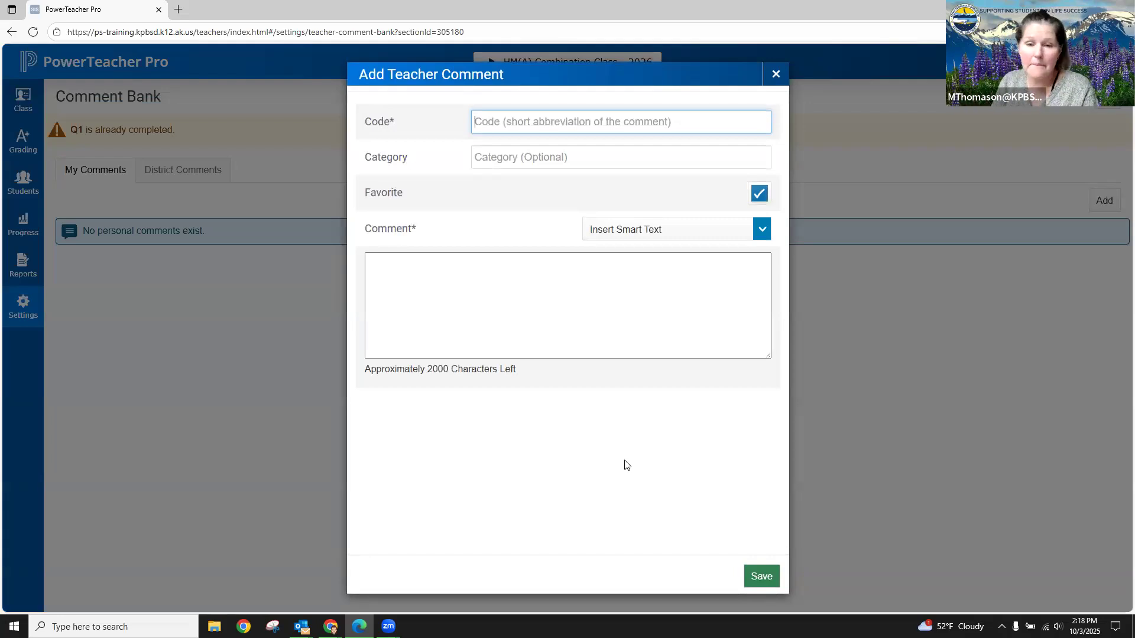
pyautogui.write('M')
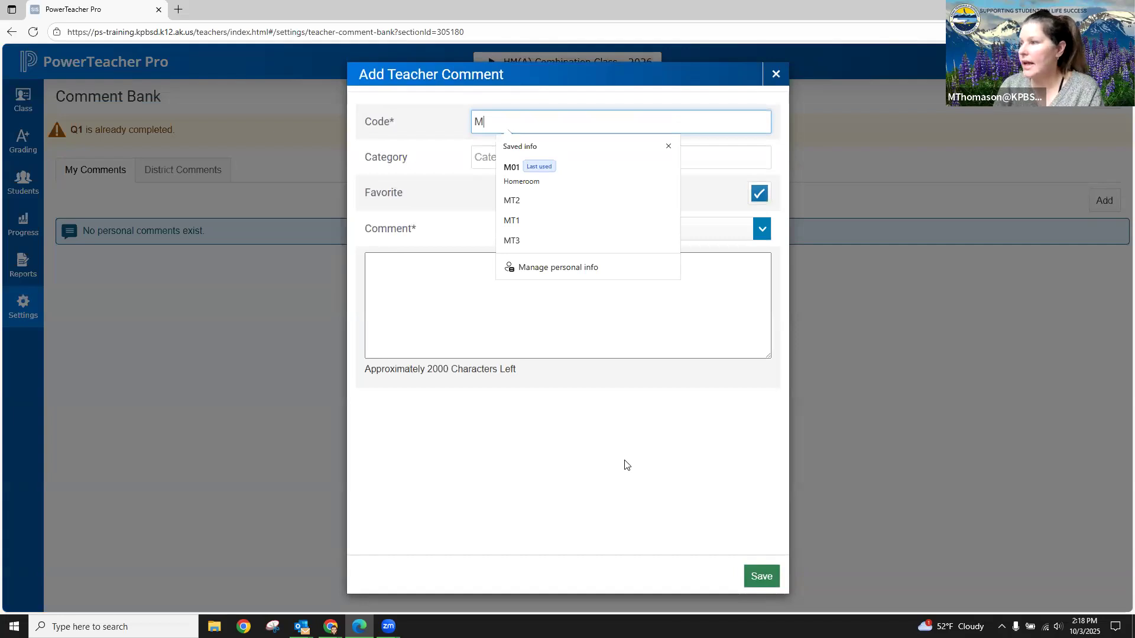
pyautogui.write('02')
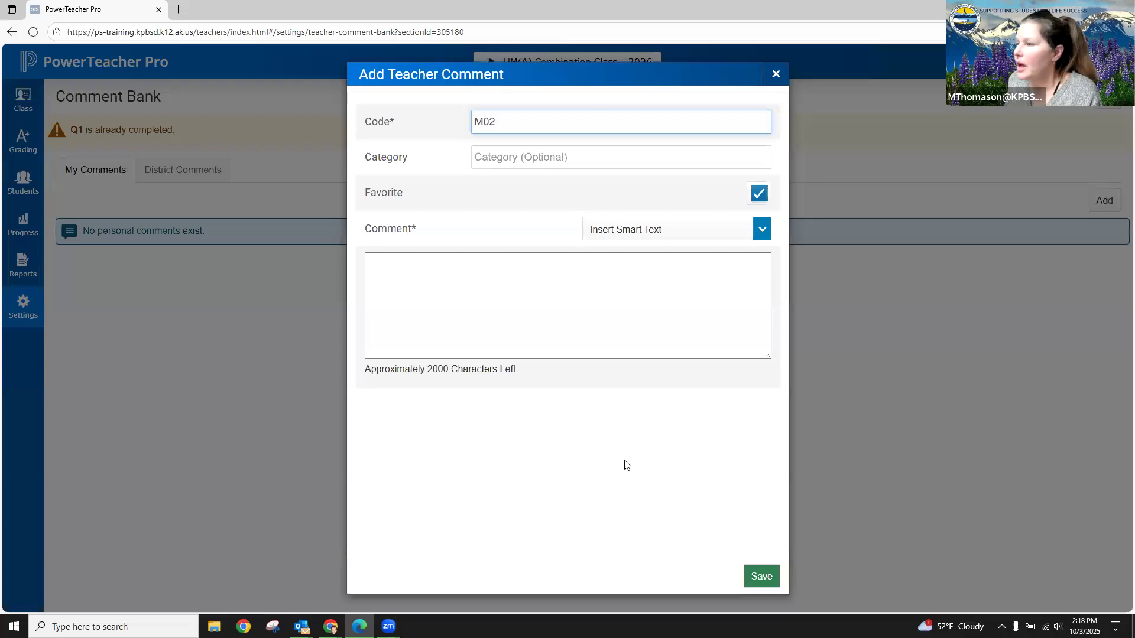
pyautogui.click(536, 155)
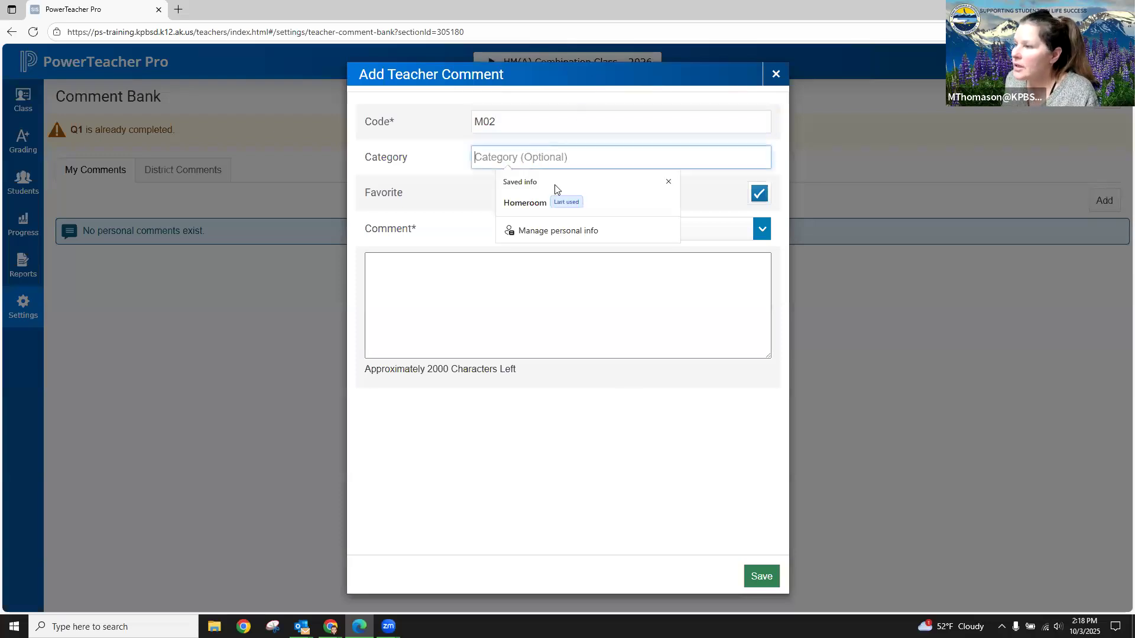
pyautogui.click(536, 203)
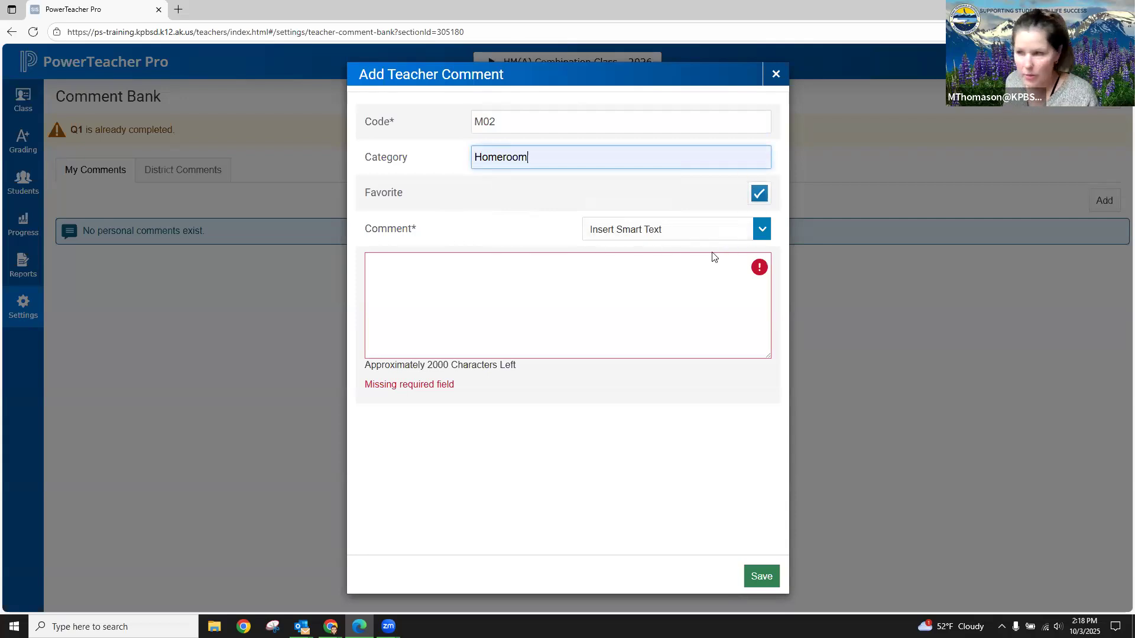
# - Insert the <first name> smart text at the start of the new teacher comment
pyautogui.click(390, 270)
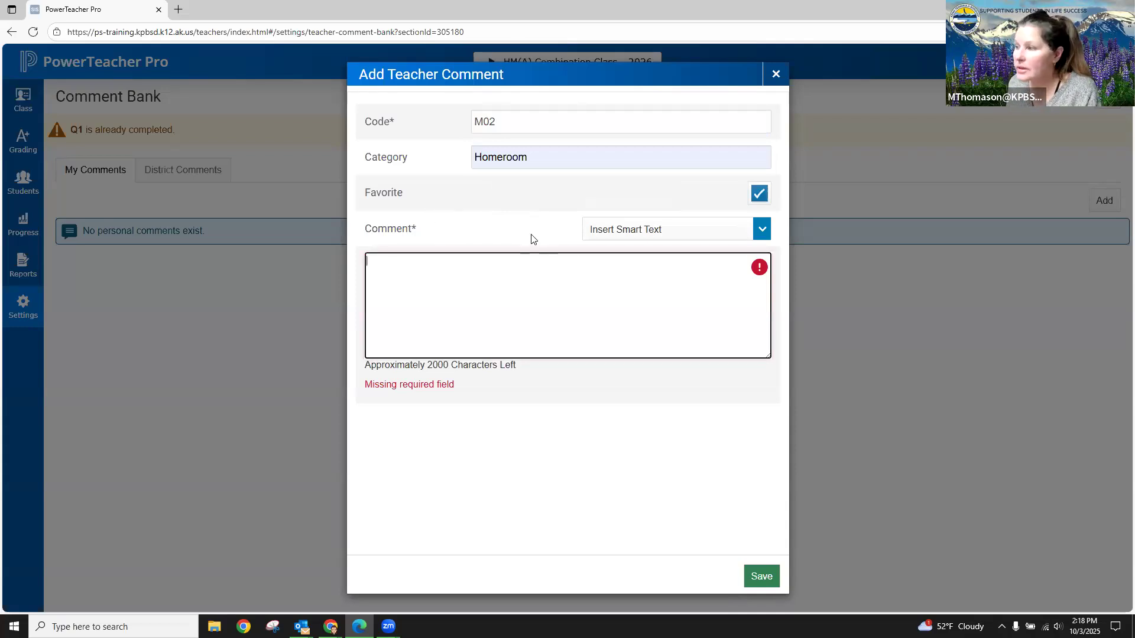
pyautogui.click(760, 232)
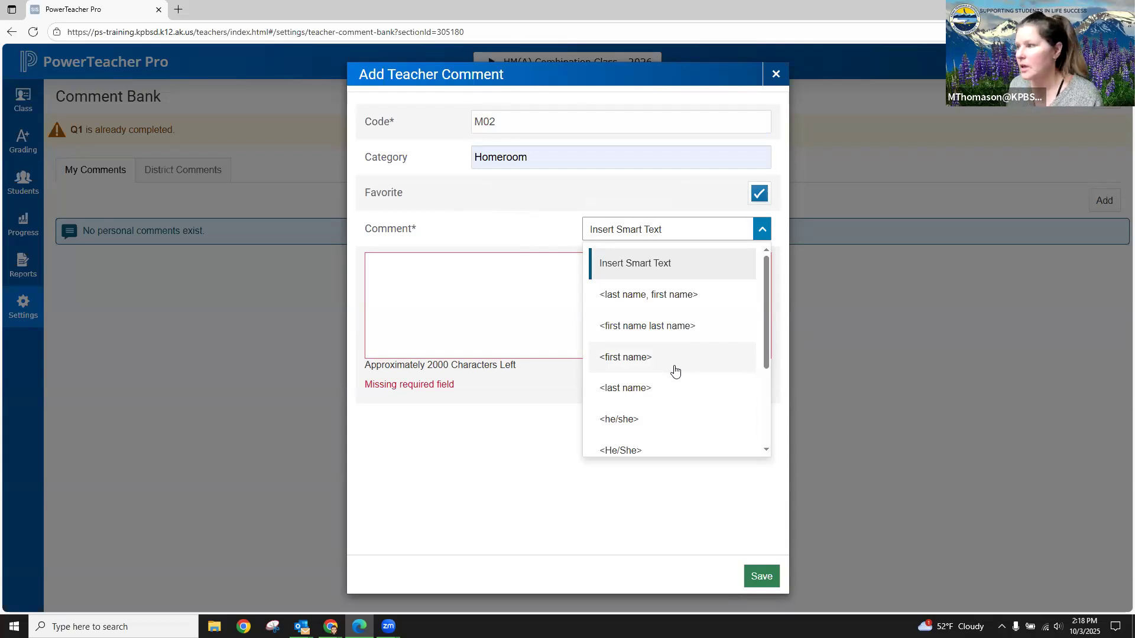
pyautogui.click(633, 361)
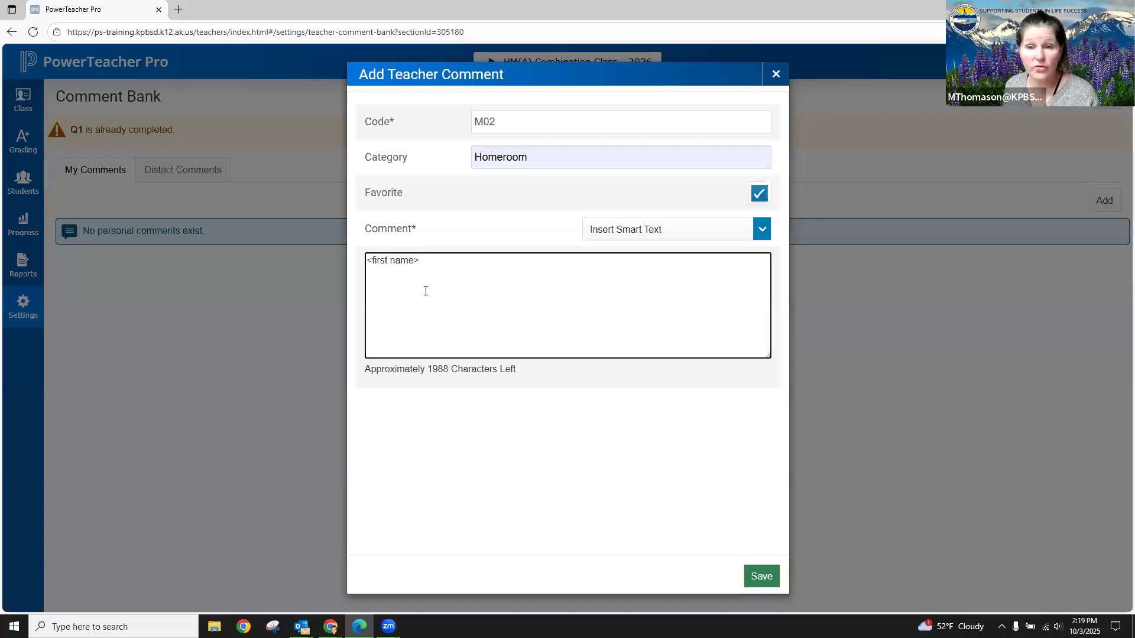
# - Continue the comment after <first name> with "would benefit from additional practice with addition and subtraction facts."
pyautogui.write('w')
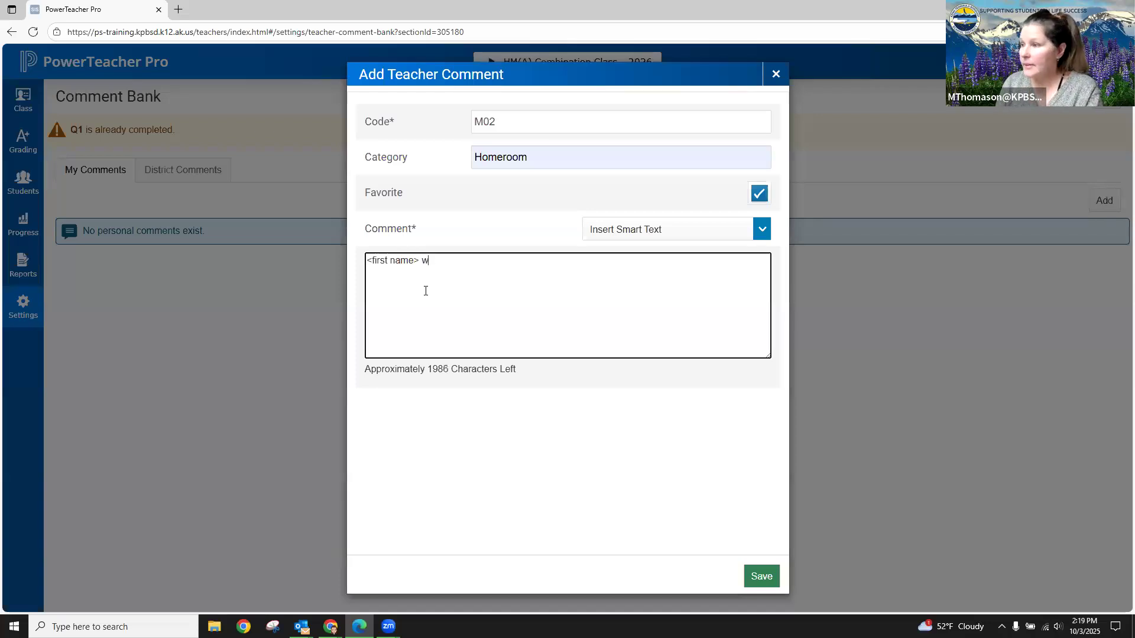
pyautogui.write('ould benefi')
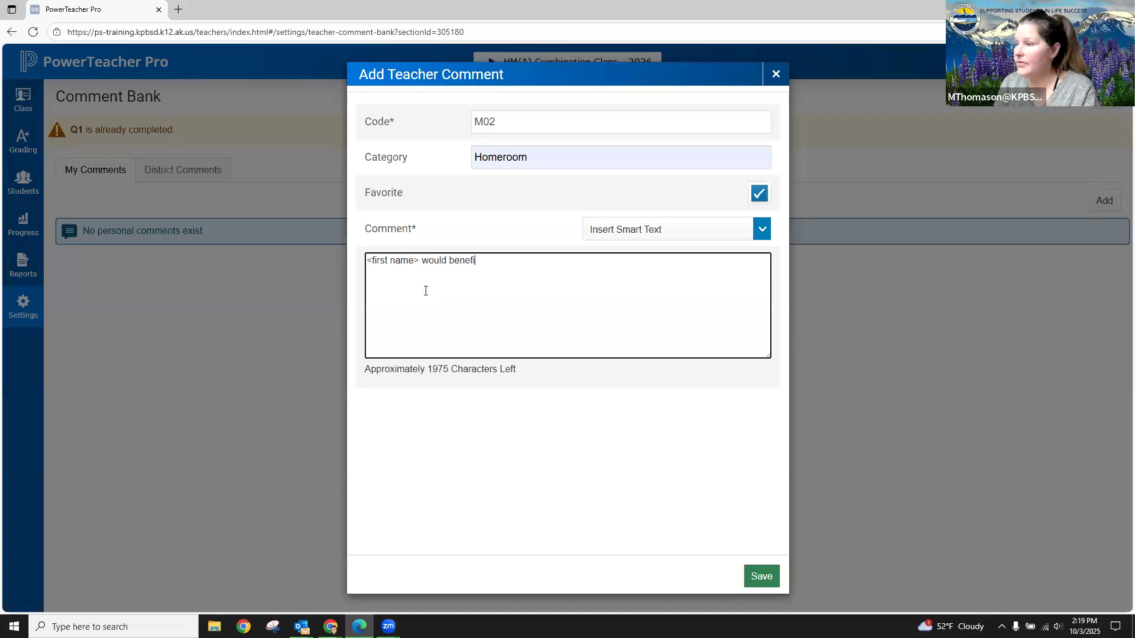
pyautogui.write('t from a')
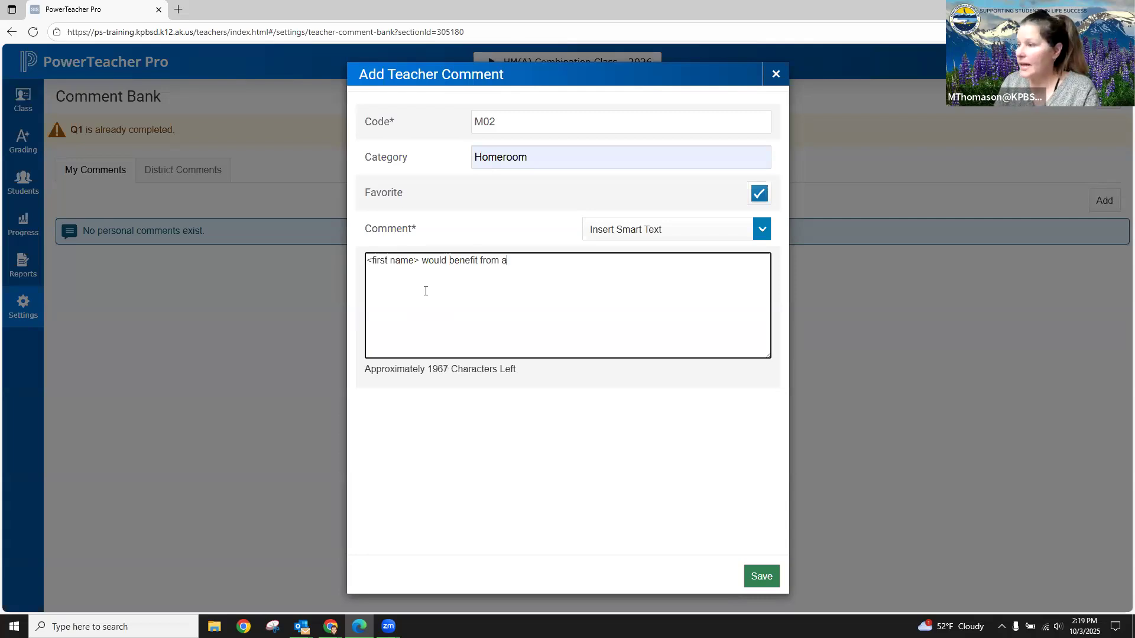
pyautogui.write('dditional ')
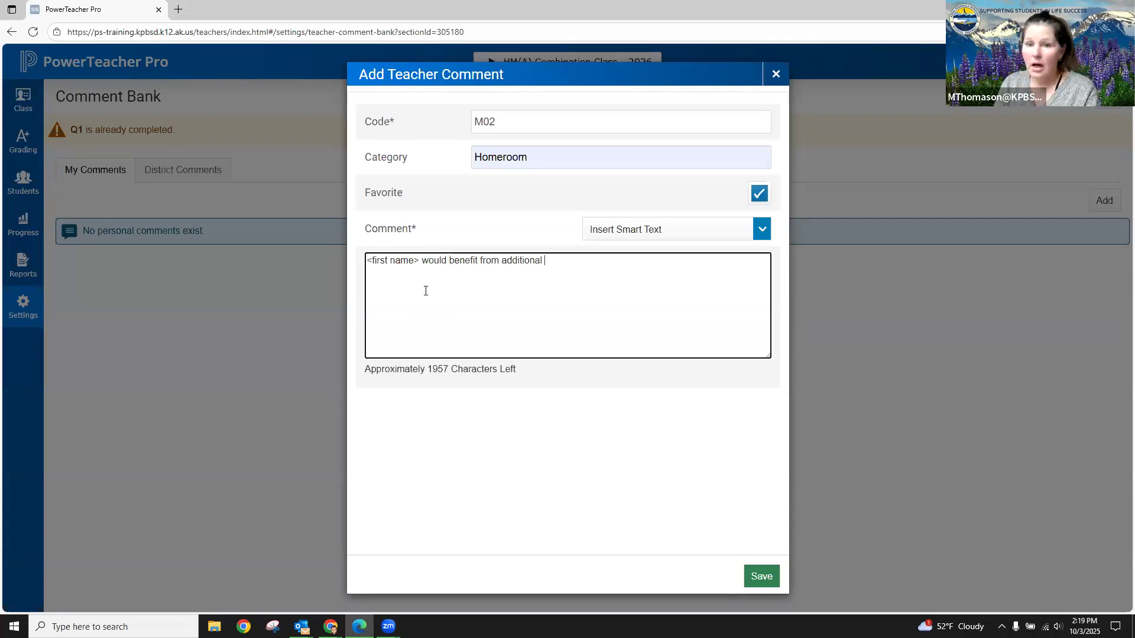
pyautogui.write('practic')
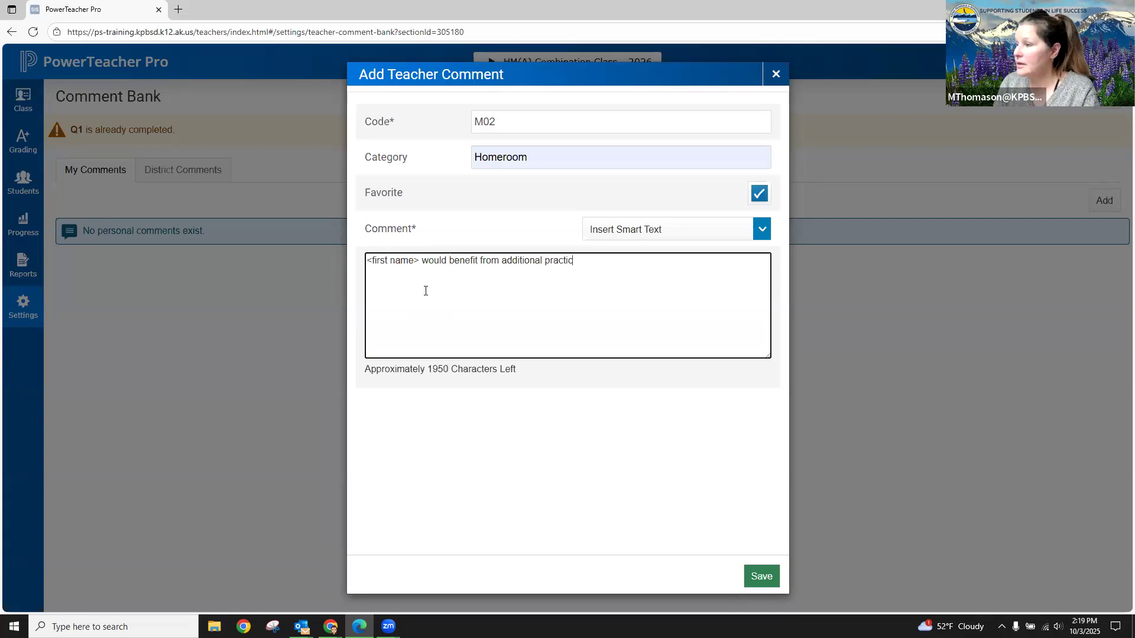
pyautogui.write('e with addi')
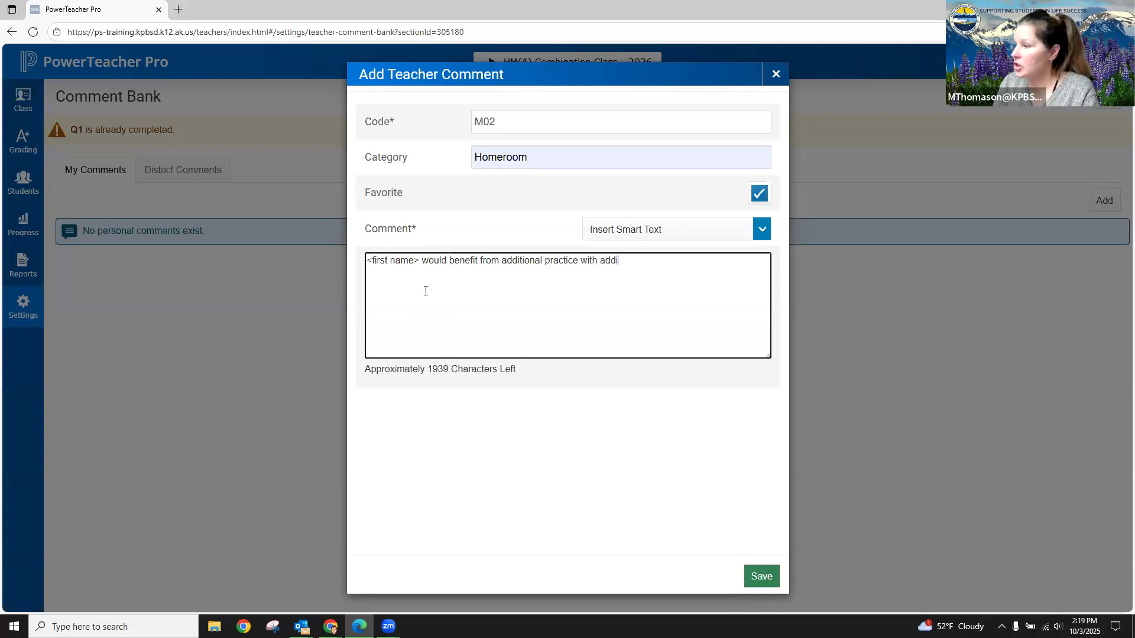
pyautogui.write('tion and ')
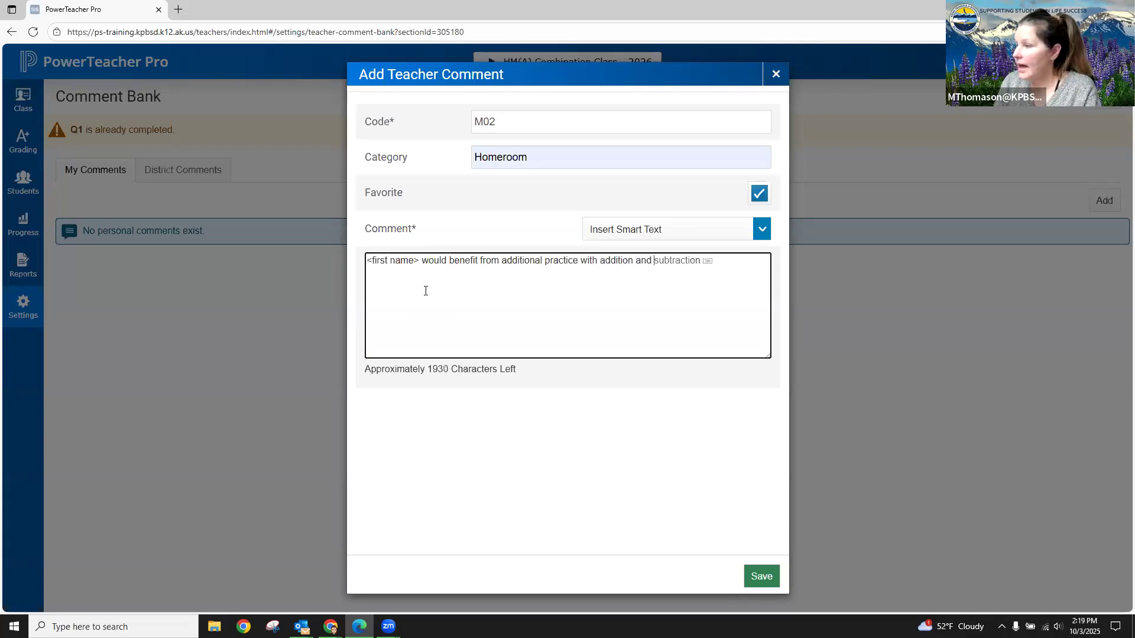
pyautogui.write('subtraction ')
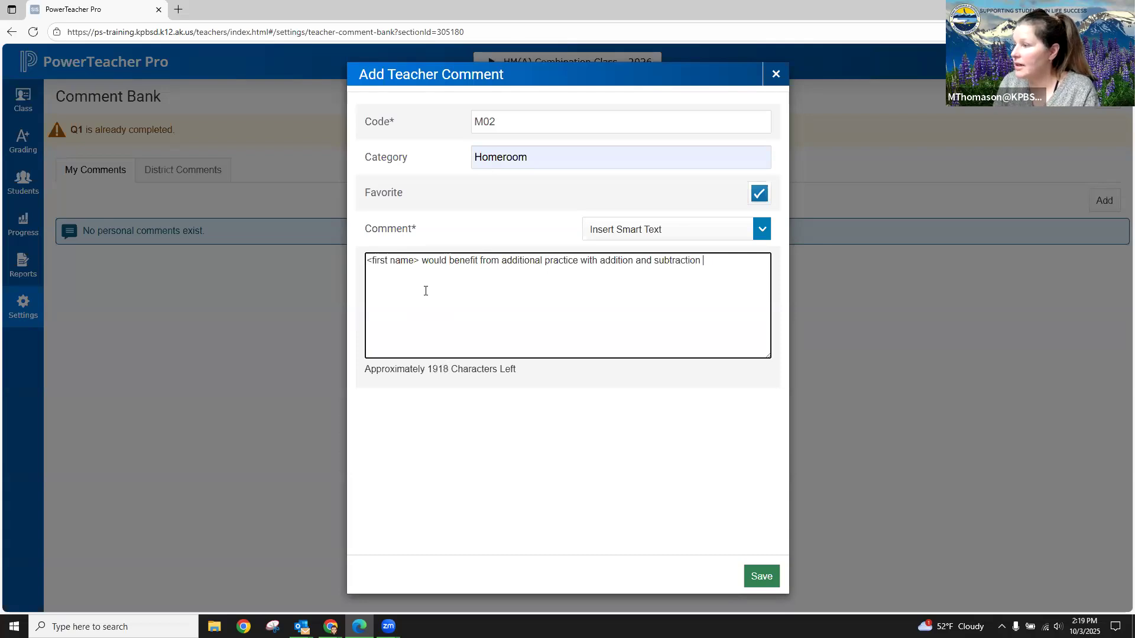
pyautogui.write('facts.')
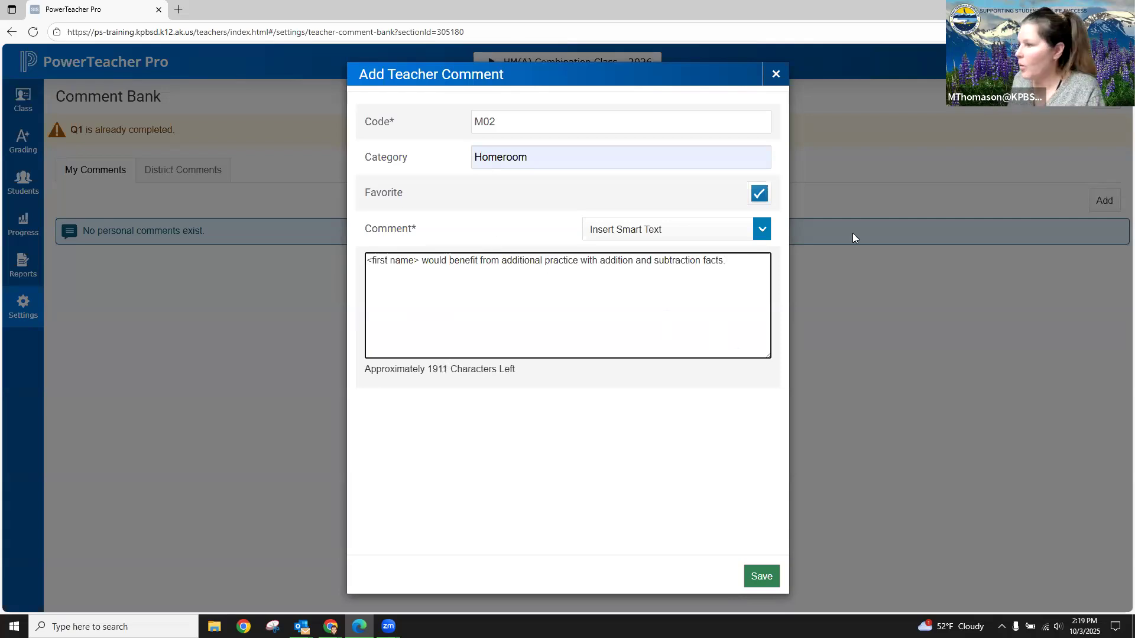
# - Add the sentence "<He/She> is a pleasure to have in class." using smart text for the pronoun, and save the teacher comment
pyautogui.click(761, 229)
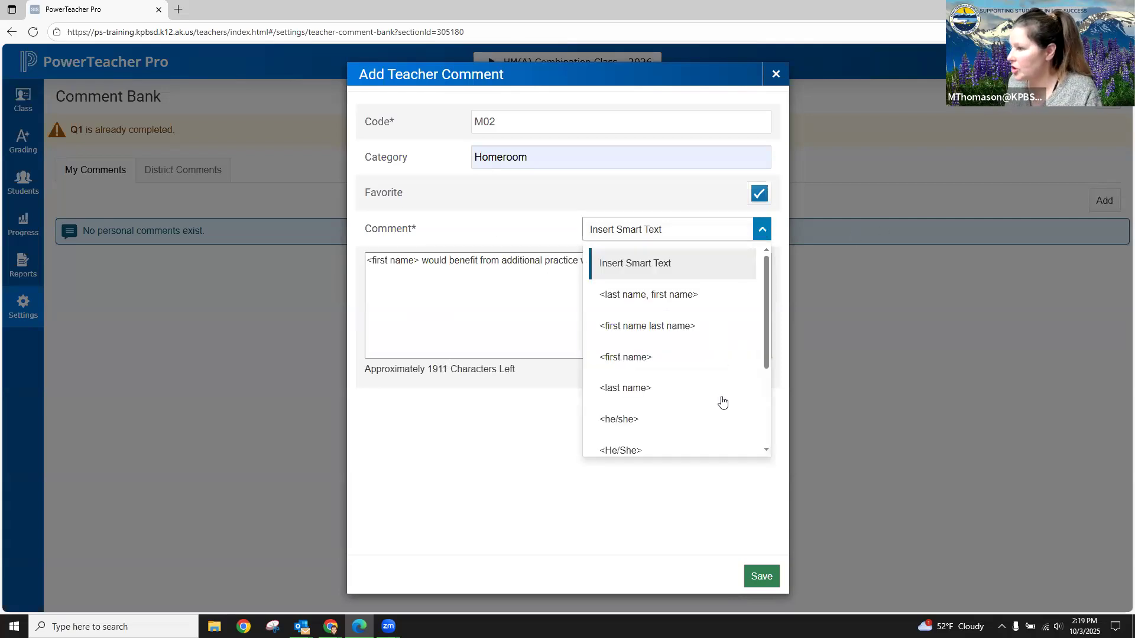
pyautogui.click(641, 451)
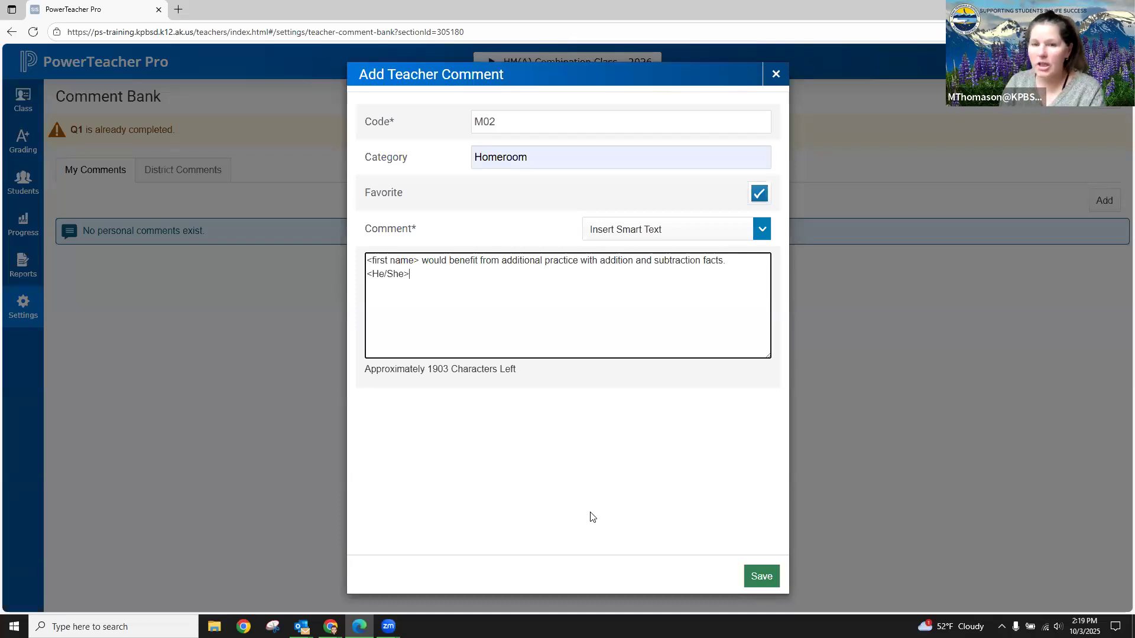
pyautogui.write('is a ple')
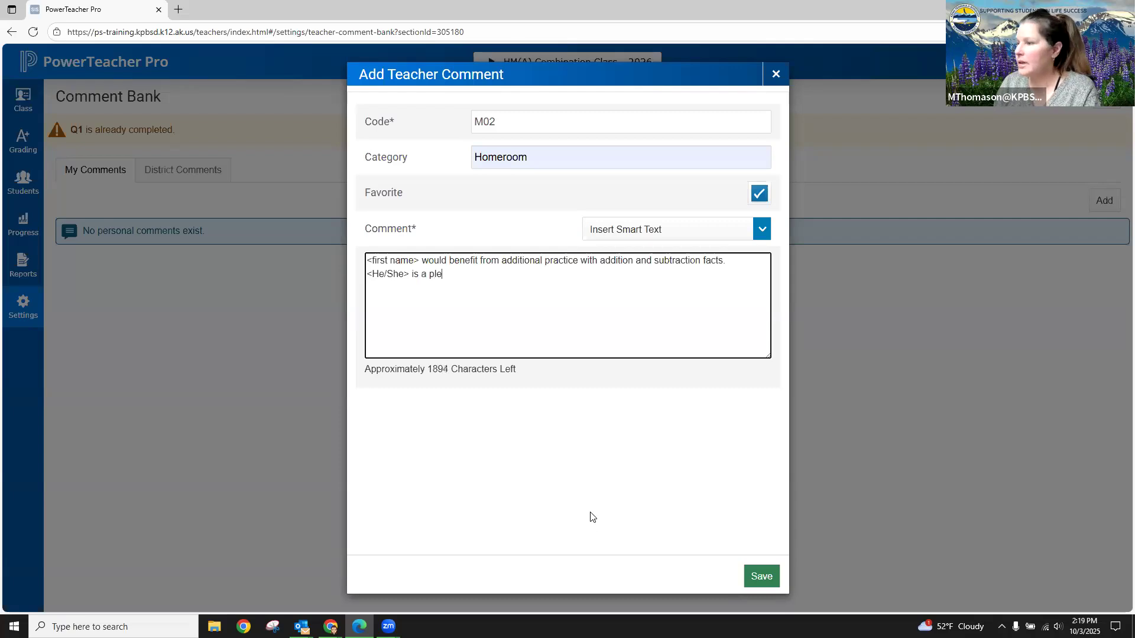
pyautogui.write('asure to have in class.')
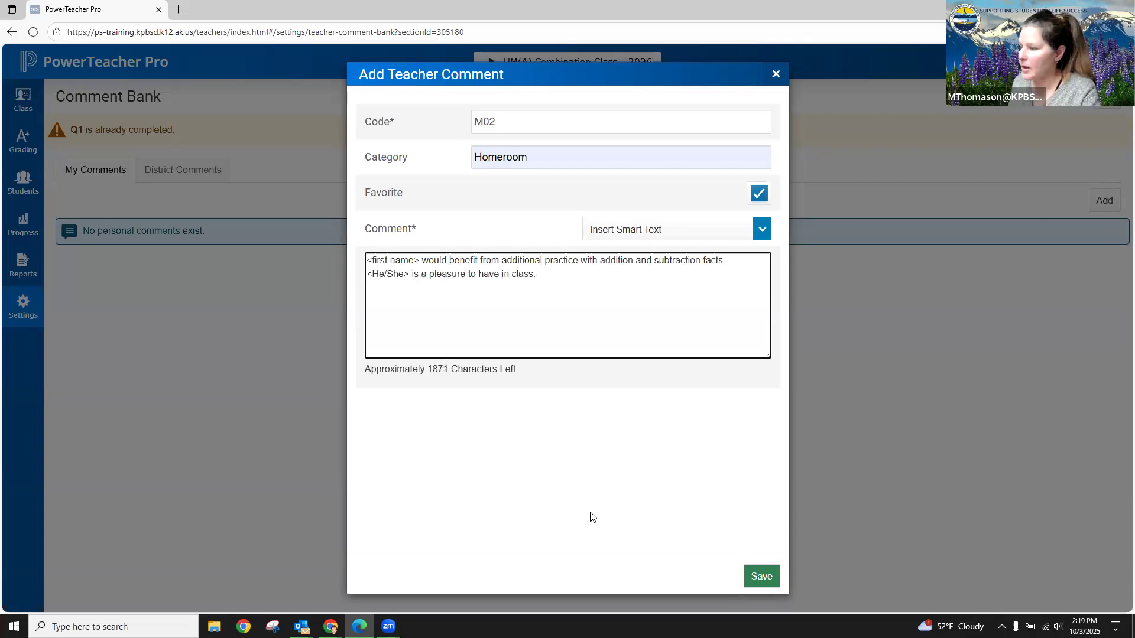
pyautogui.click(754, 575)
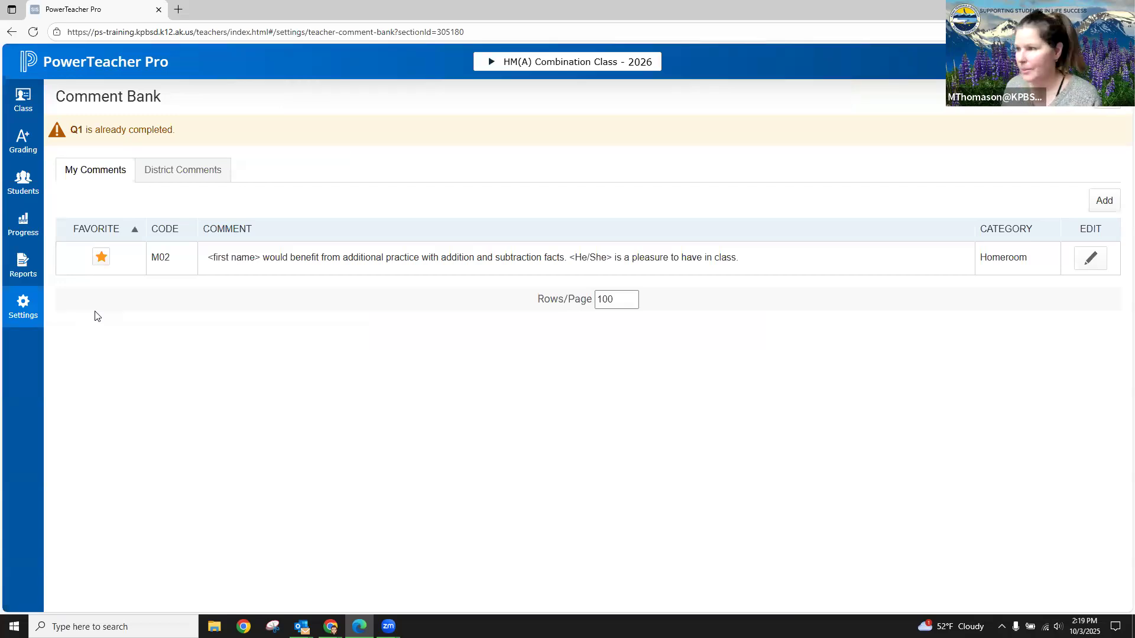
# - Remove the favorite marks from district comments S102, S201 and S203, and return to the personal comments
pyautogui.click(189, 171)
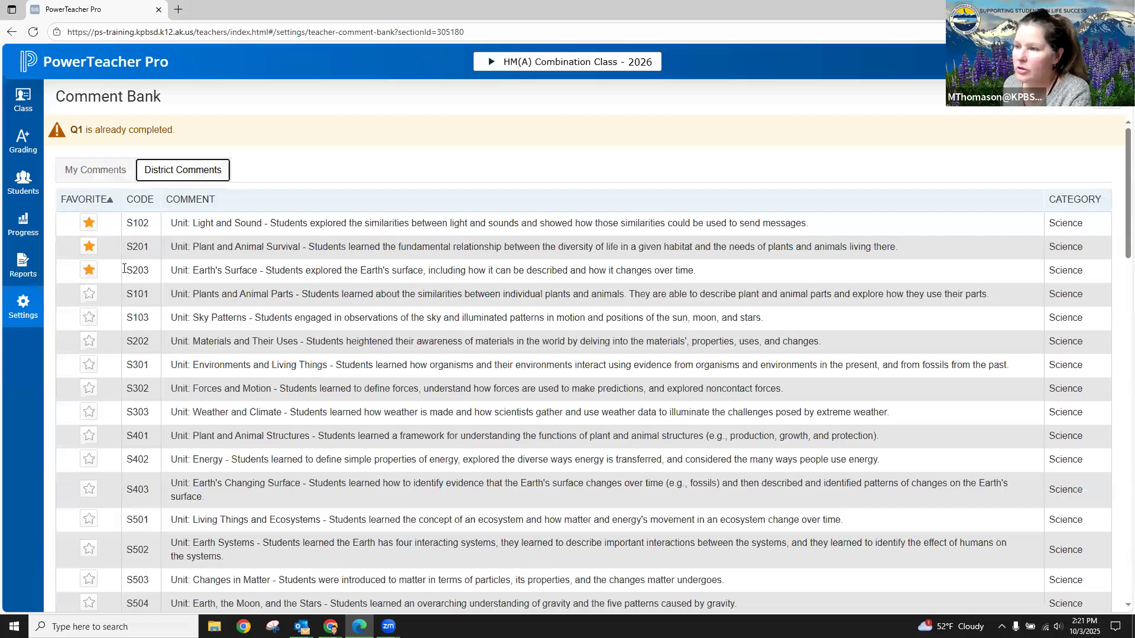
pyautogui.click(89, 222)
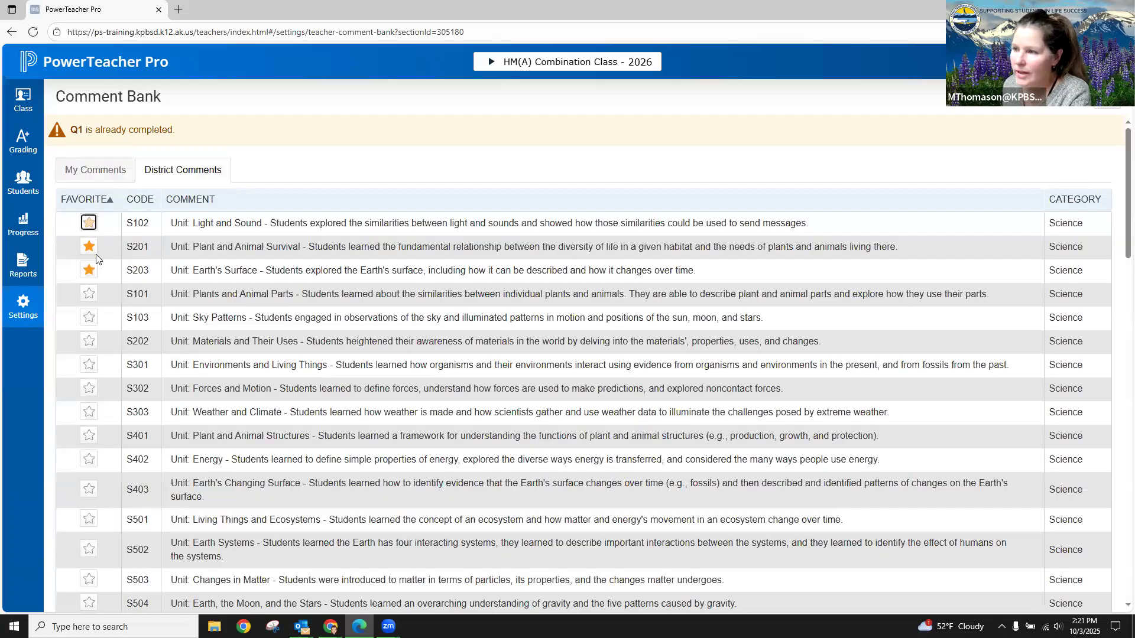
pyautogui.click(89, 247)
pyautogui.click(89, 270)
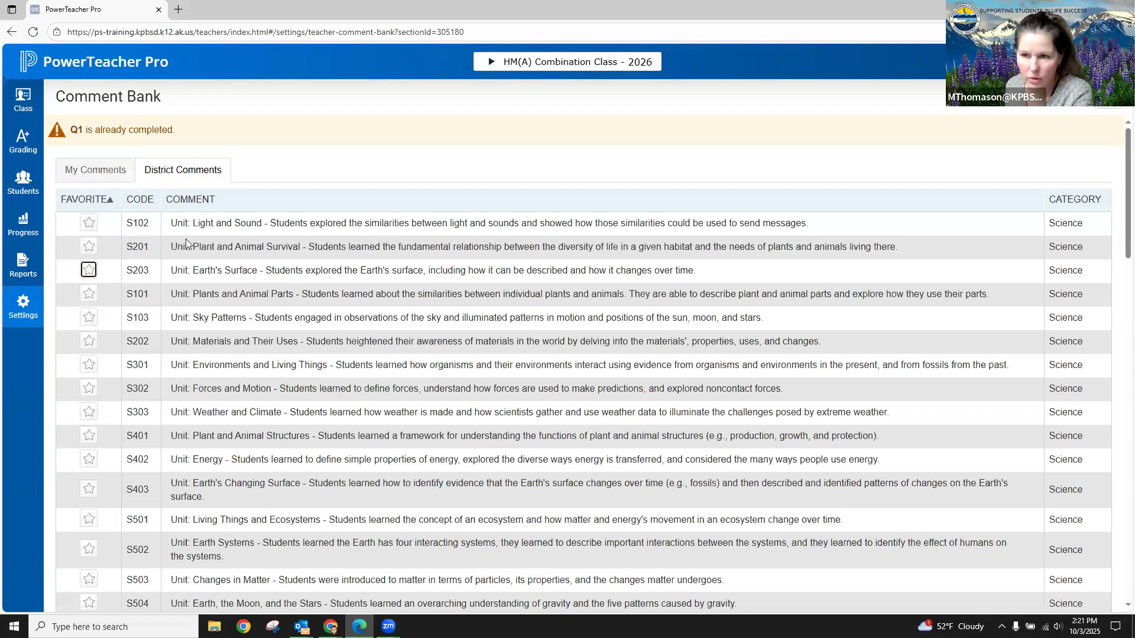
pyautogui.click(92, 170)
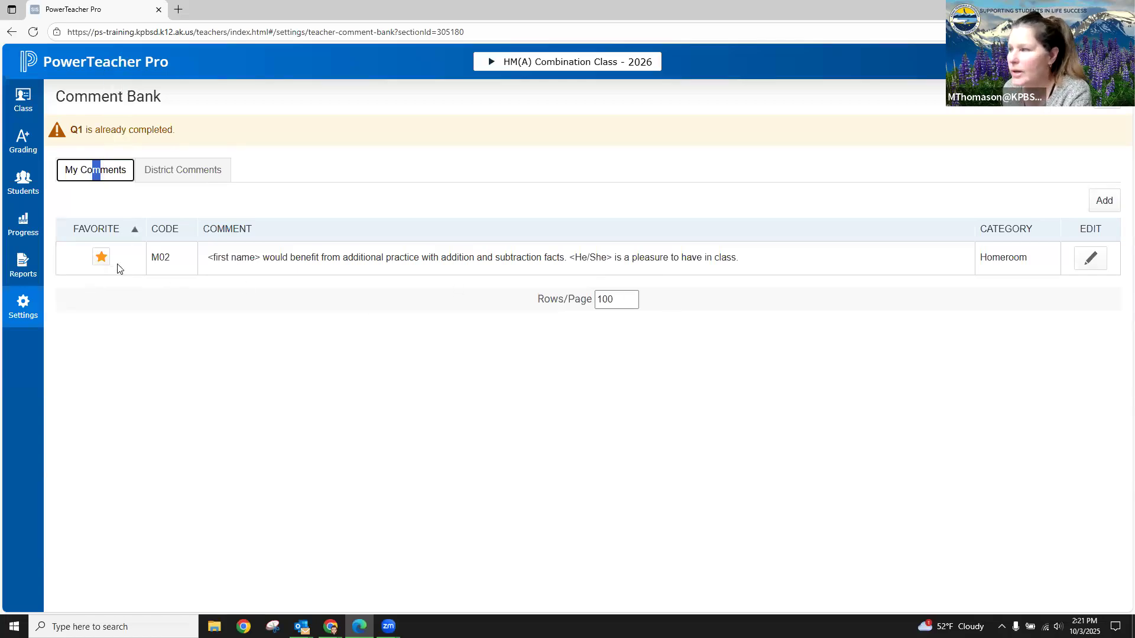
# - Open the Comment Verification page for Q1 and show the comment bank for the third student
pyautogui.click(24, 145)
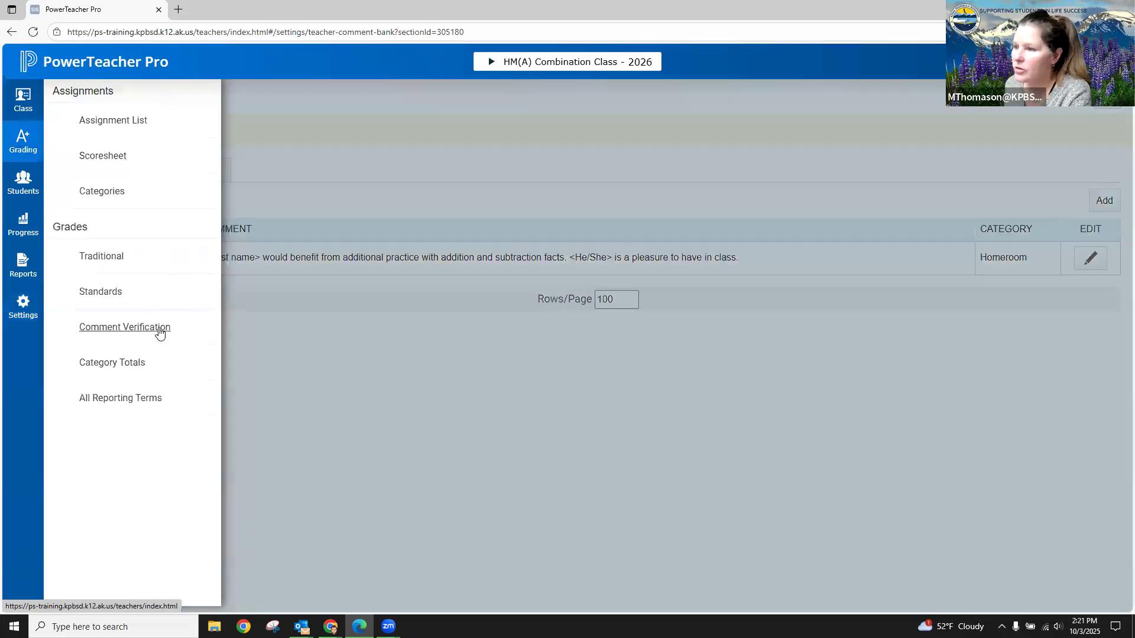
pyautogui.click(158, 331)
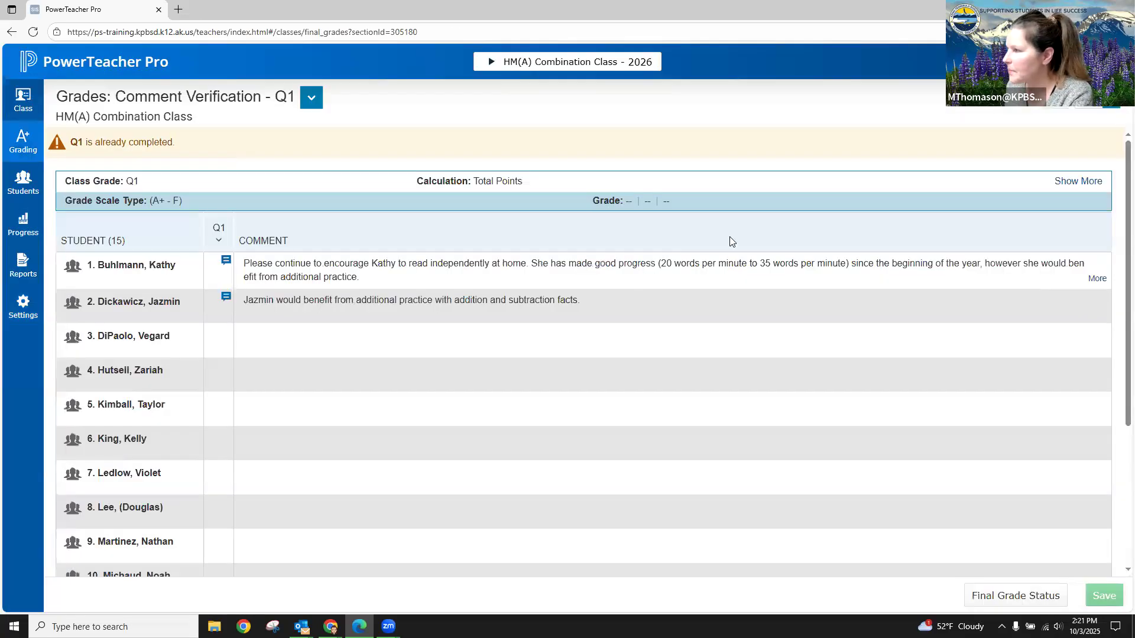
pyautogui.click(307, 345)
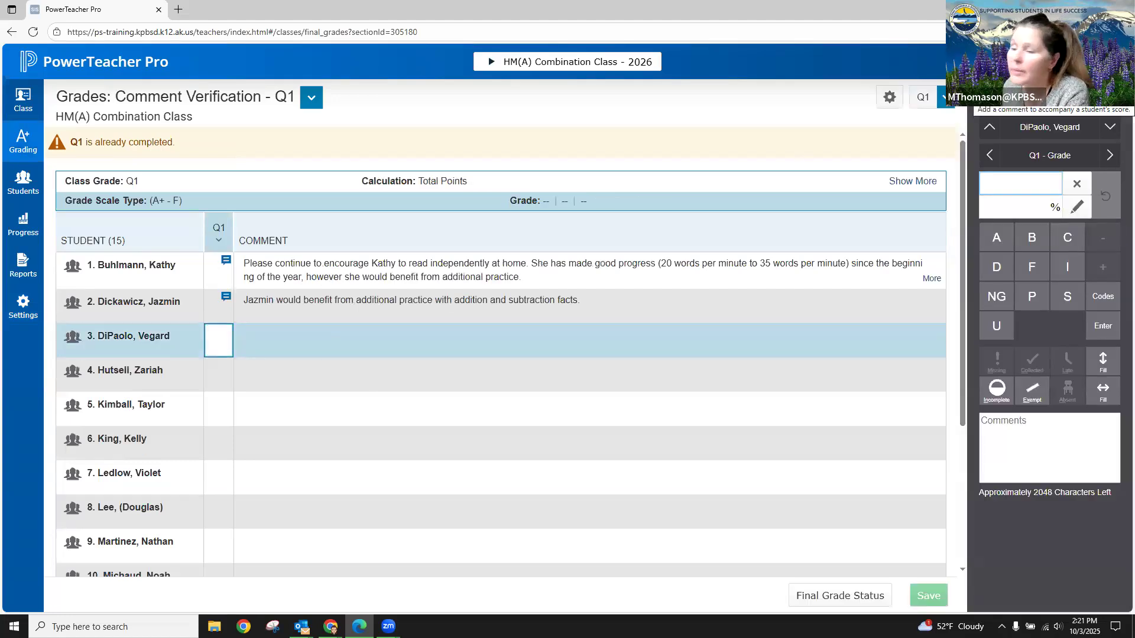
pyautogui.click(1105, 90)
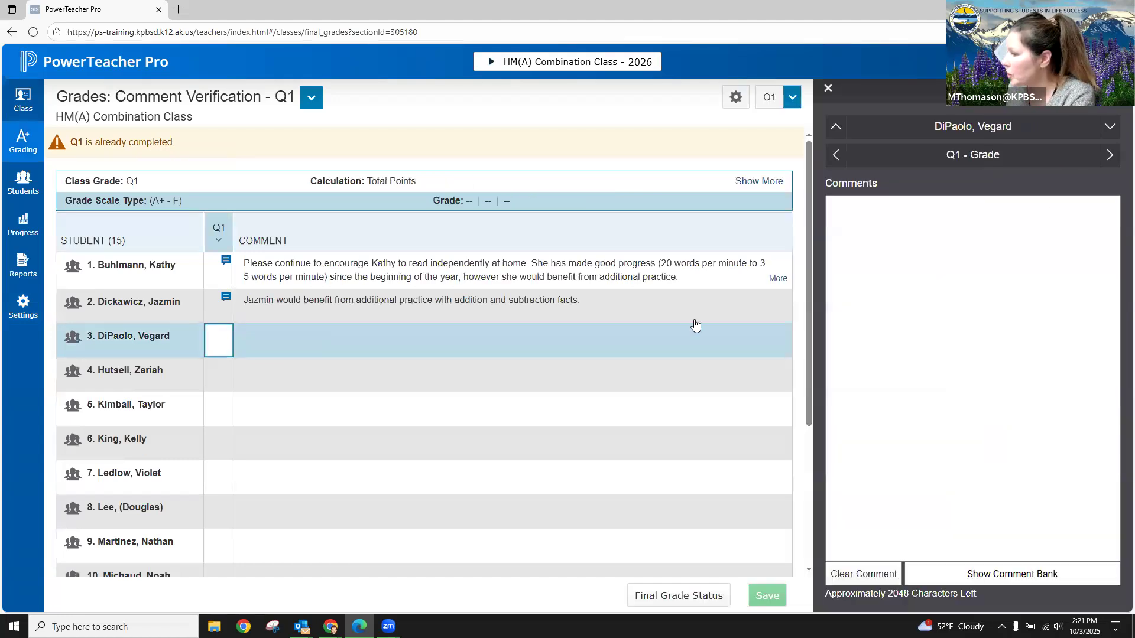
pyautogui.click(993, 581)
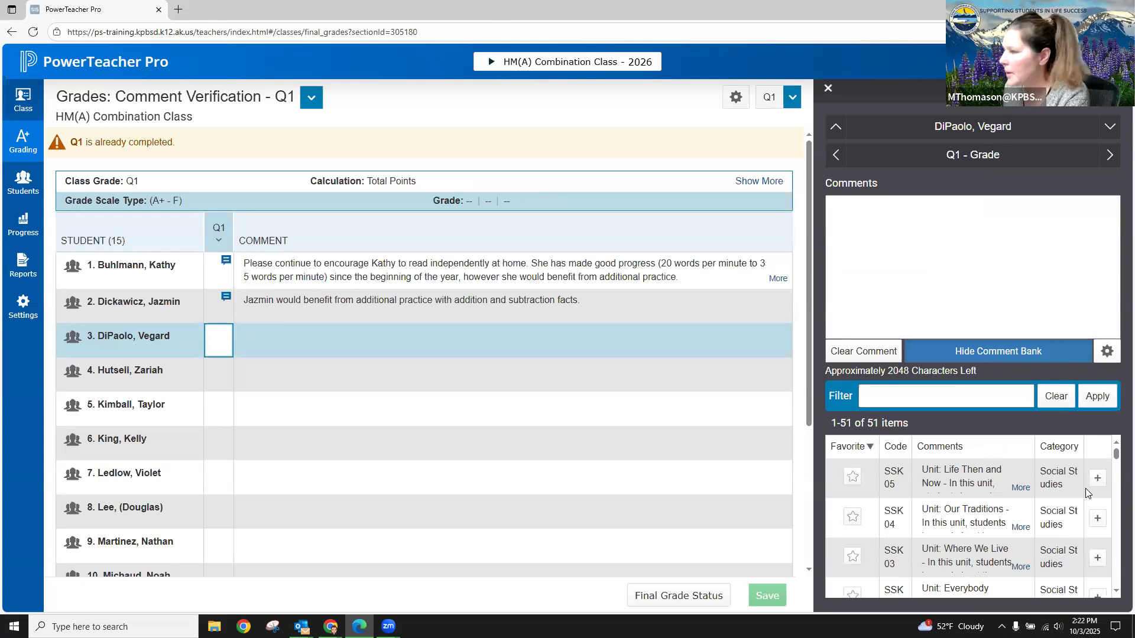
# - Switch the comment bank to My Comments and add comment M02 to the third student's Q1 comment
pyautogui.click(1107, 352)
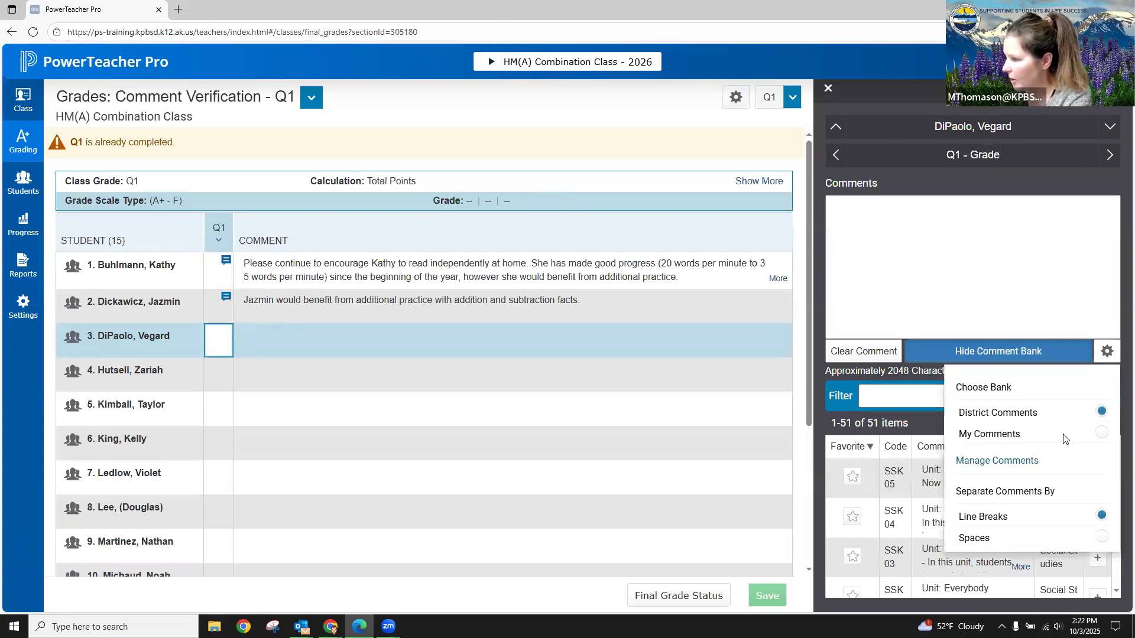
pyautogui.click(977, 436)
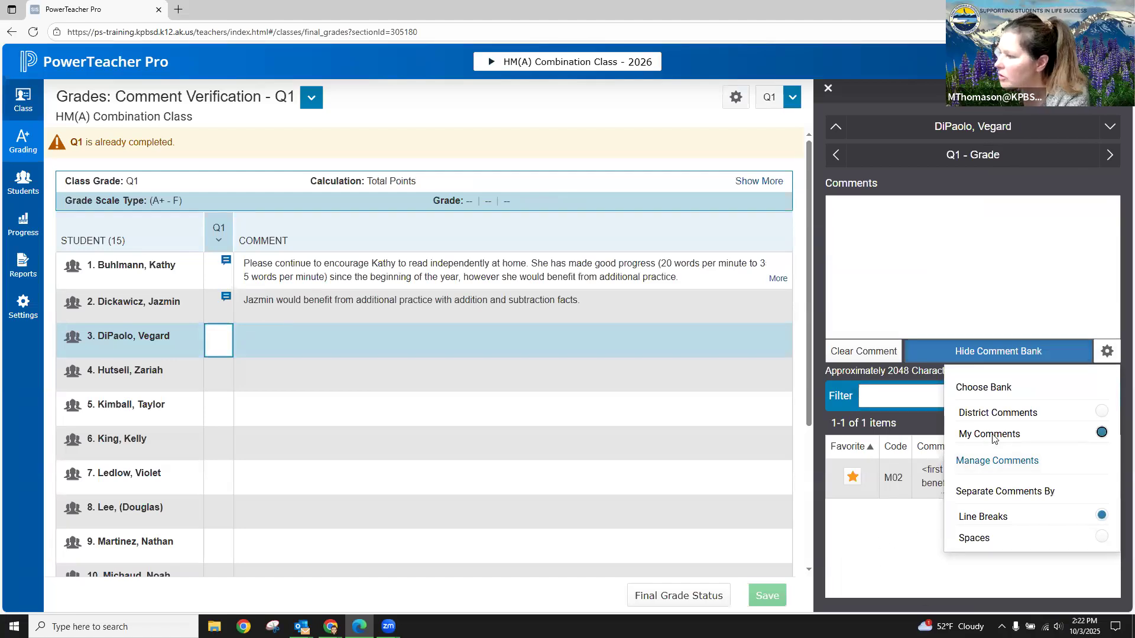
pyautogui.click(895, 573)
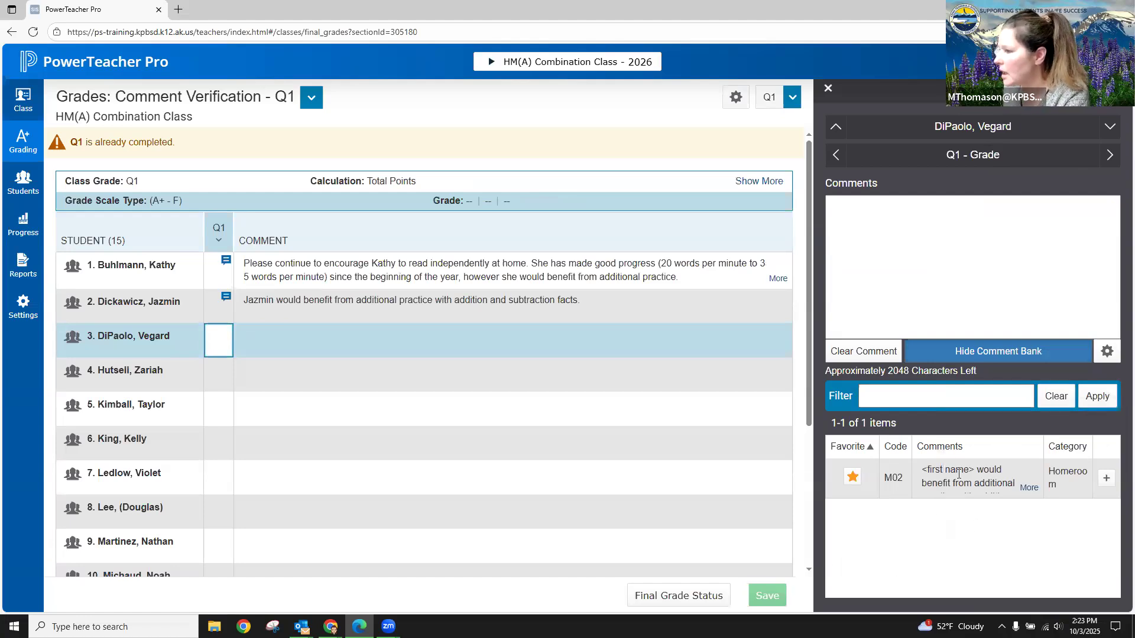
pyautogui.click(1106, 480)
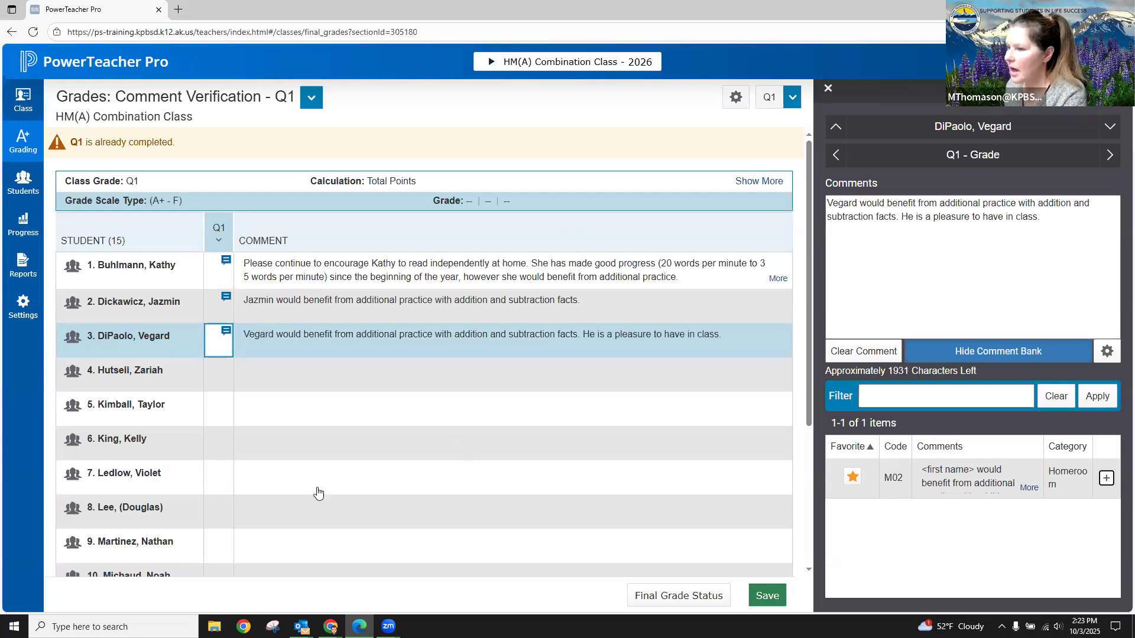
# - Select the fourth student's Q1 comment for entry
pyautogui.click(352, 382)
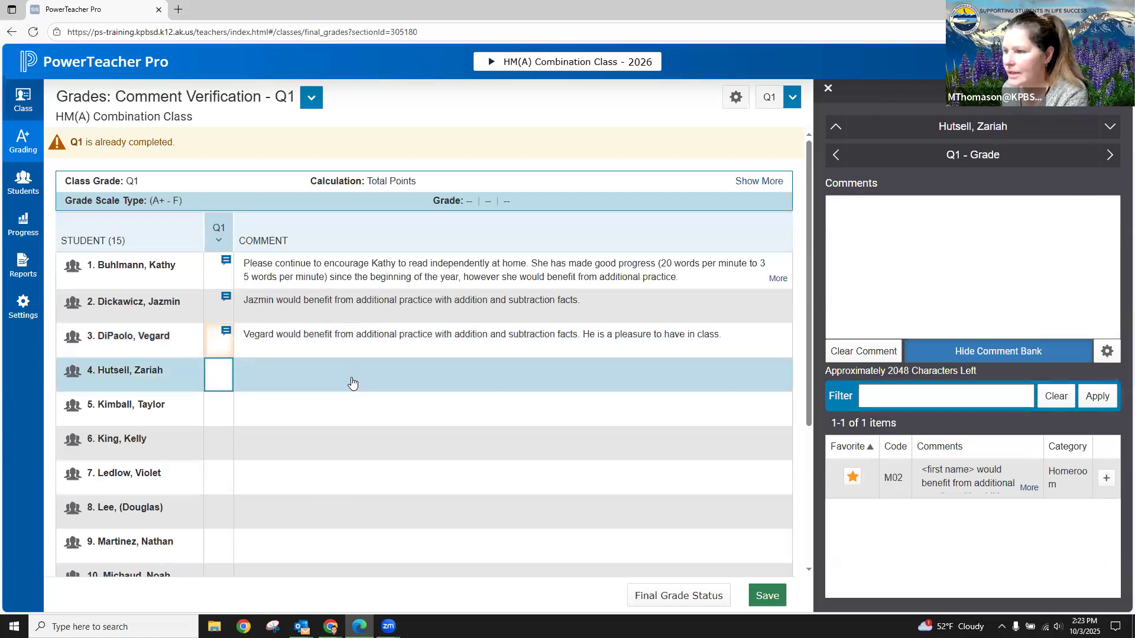